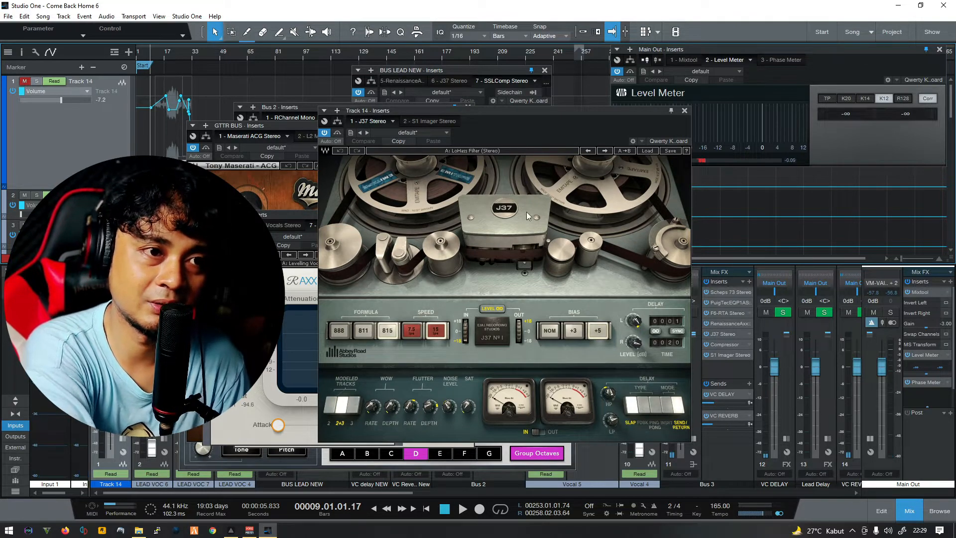
# Spread out the overlapping J37, Renaissance Axx, Maserati ACG, RChannel and SSLComp plug-in windows and reduce the mixer's height.
pyautogui.moveTo(487, 112); pyautogui.dragTo(682, 161)
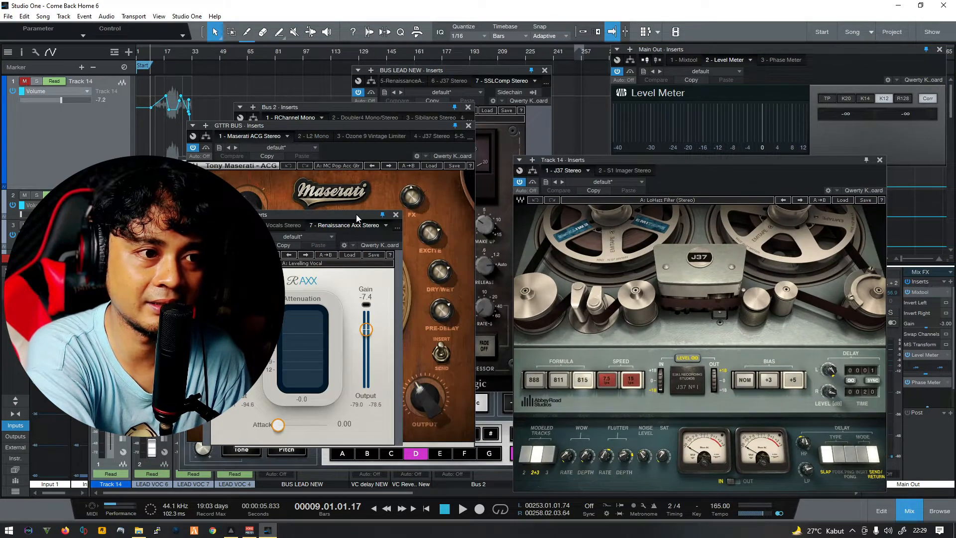
pyautogui.moveTo(357, 217); pyautogui.dragTo(599, 217)
pyautogui.moveTo(378, 128); pyautogui.dragTo(608, 181)
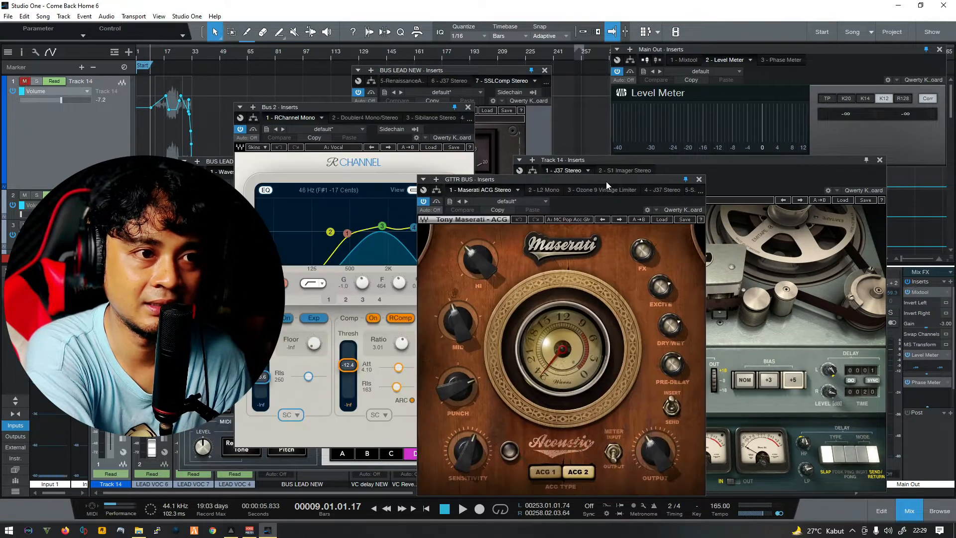
pyautogui.moveTo(396, 110); pyautogui.dragTo(691, 179)
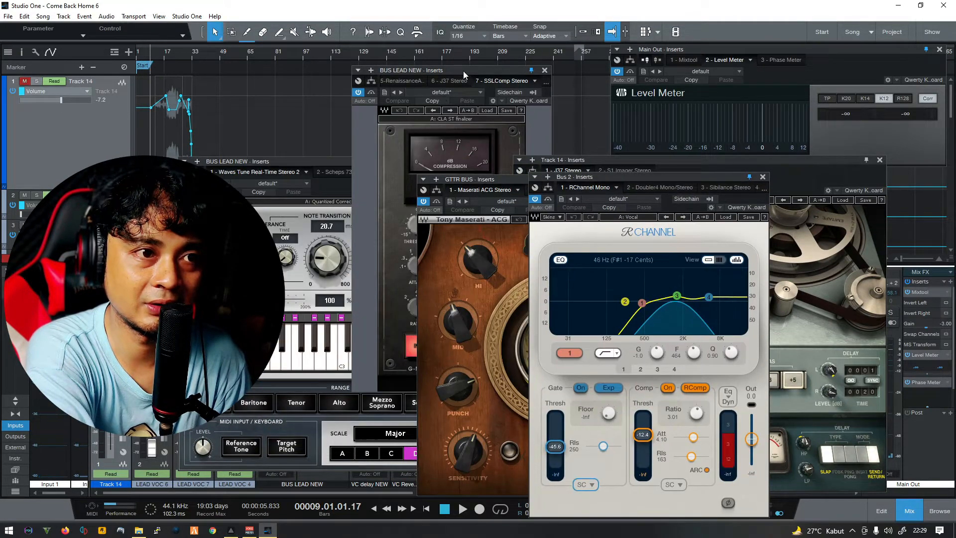
pyautogui.moveTo(464, 71); pyautogui.dragTo(528, 109)
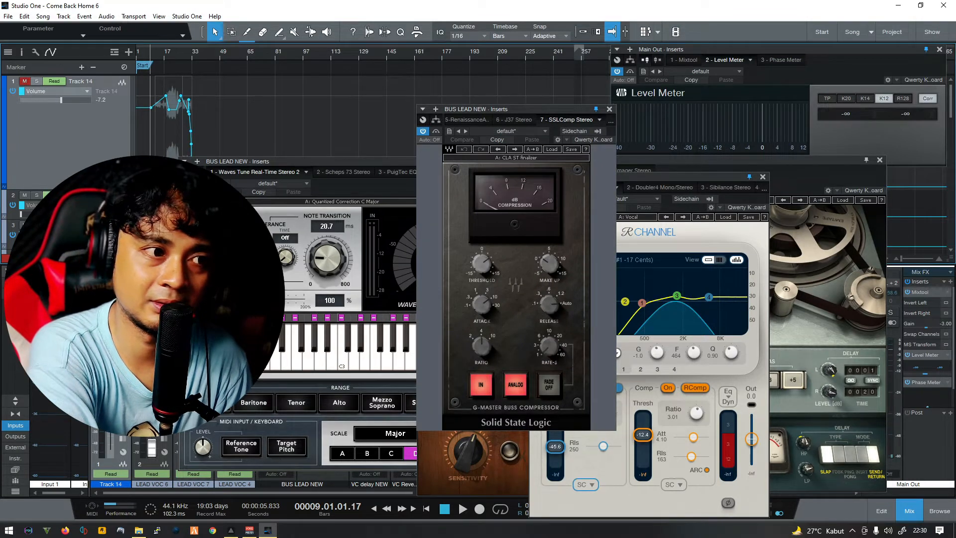
pyautogui.moveTo(921, 266); pyautogui.dragTo(922, 342)
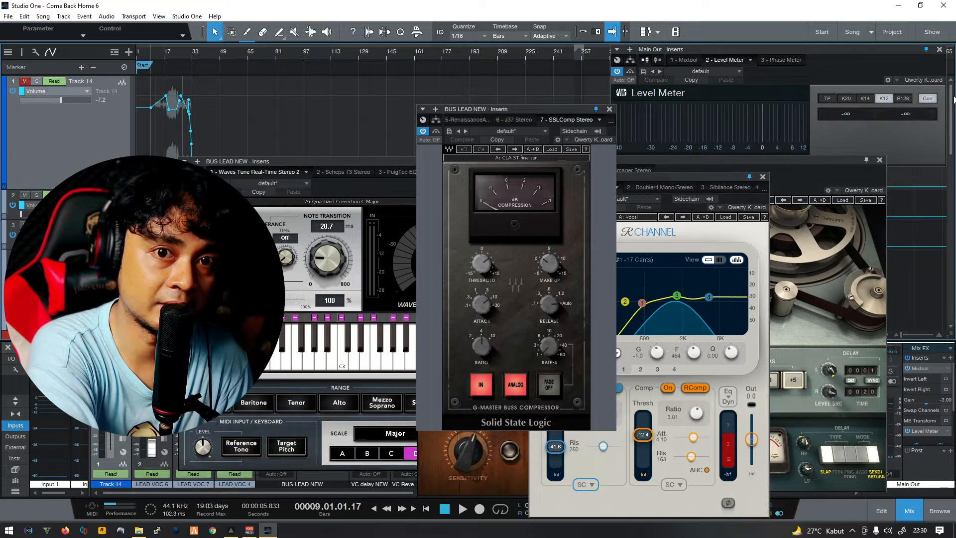
pyautogui.moveTo(953, 98)
pyautogui.mouseDown()
pyautogui.moveTo(952, 209)
pyautogui.moveTo(952, 68)
pyautogui.moveTo(955, 167)
pyautogui.moveTo(955, 96)
pyautogui.mouseUp()
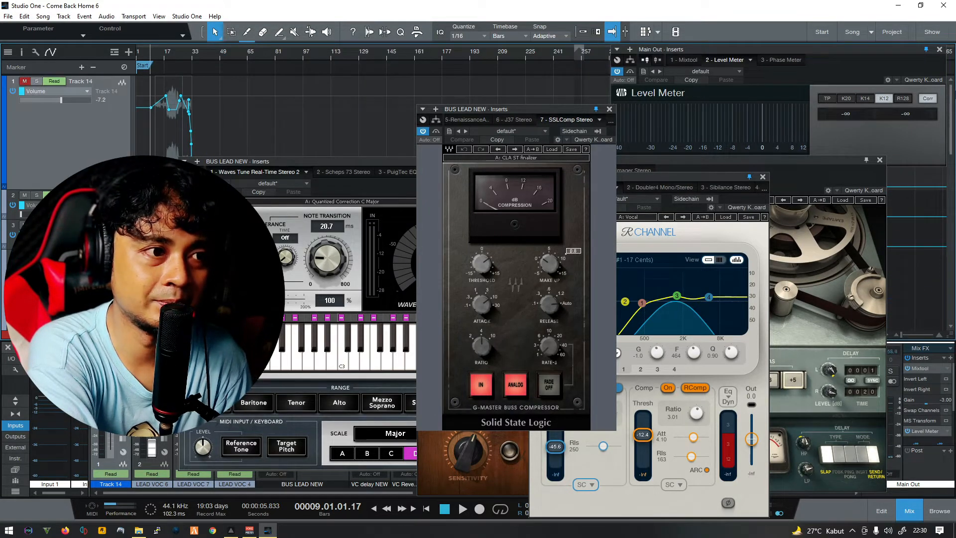
# Play the song from about bar 9 and check the main output's loudness on the Level Meter.
pyautogui.click(163, 55)
pyautogui.click(149, 55)
pyautogui.click(462, 509)
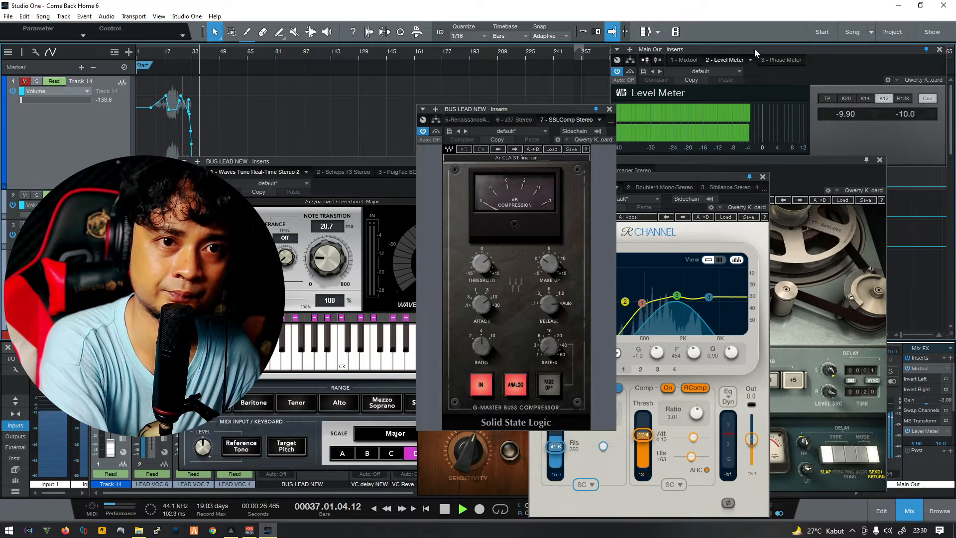
pyautogui.moveTo(755, 49); pyautogui.dragTo(545, 112)
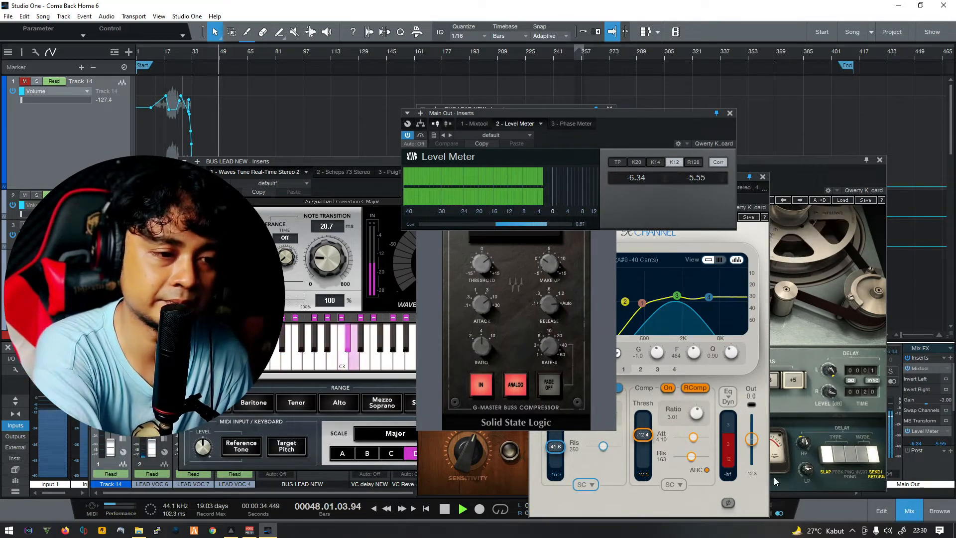
pyautogui.click(449, 512)
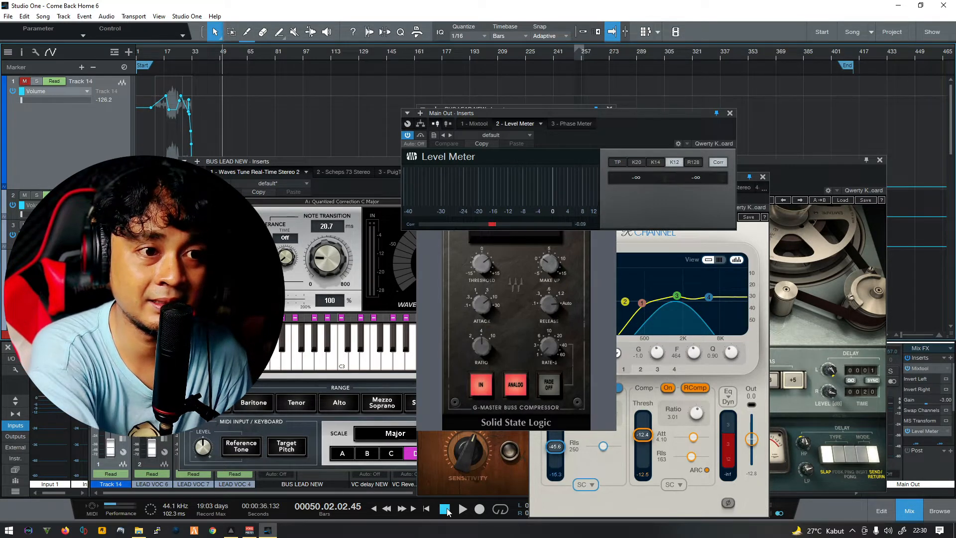
pyautogui.moveTo(536, 112); pyautogui.dragTo(712, 80)
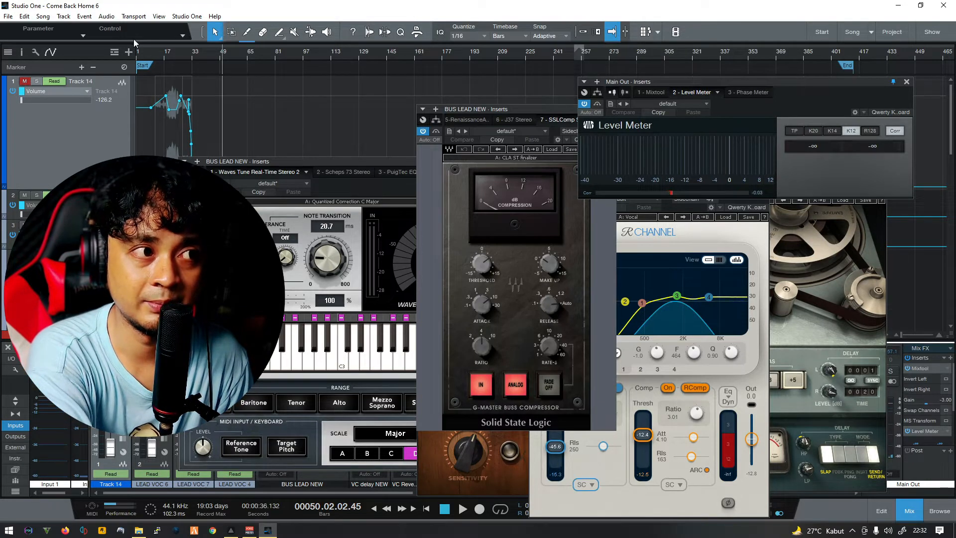
pyautogui.click(50, 18)
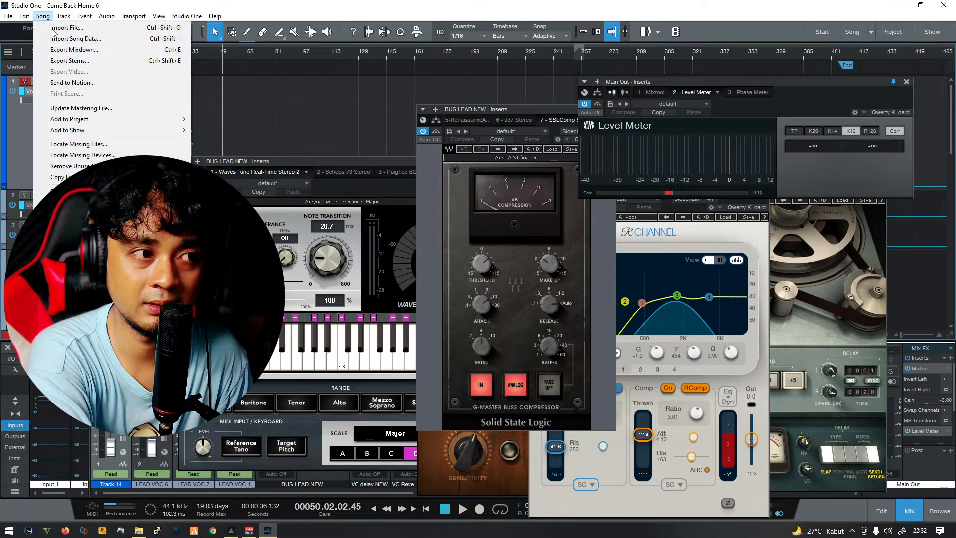
pyautogui.moveTo(91, 121)
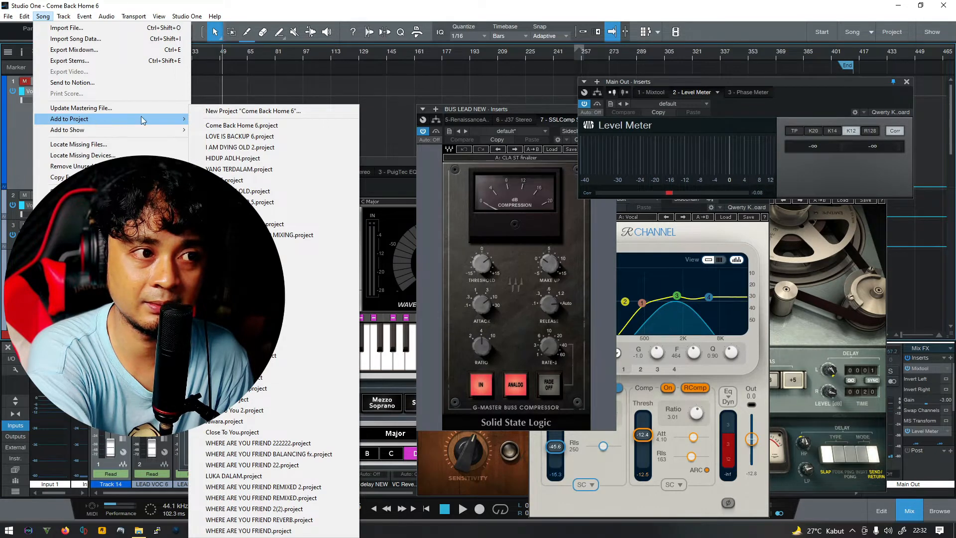
pyautogui.click(474, 3)
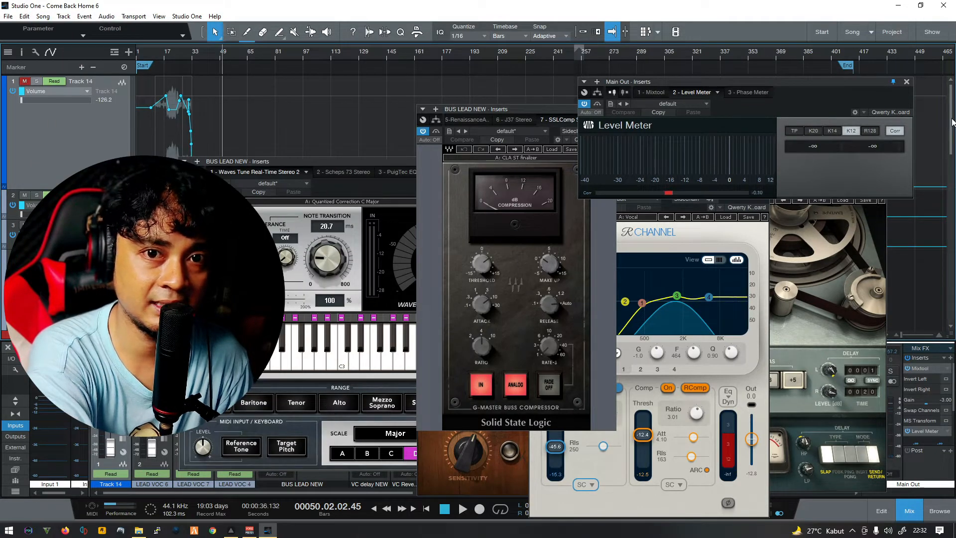
pyautogui.moveTo(955, 105)
pyautogui.mouseDown()
pyautogui.moveTo(955, 261)
pyautogui.moveTo(955, 102)
pyautogui.mouseUp()
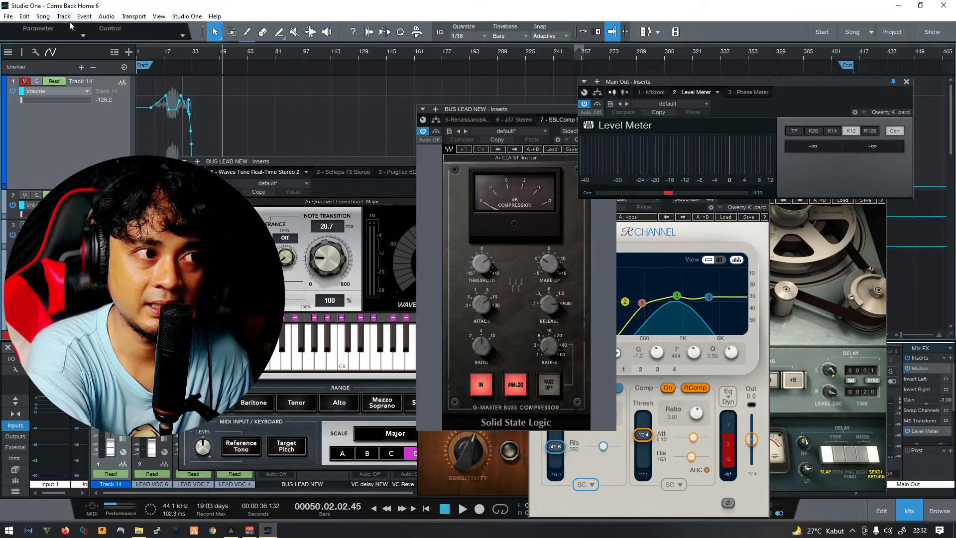
pyautogui.click(42, 18)
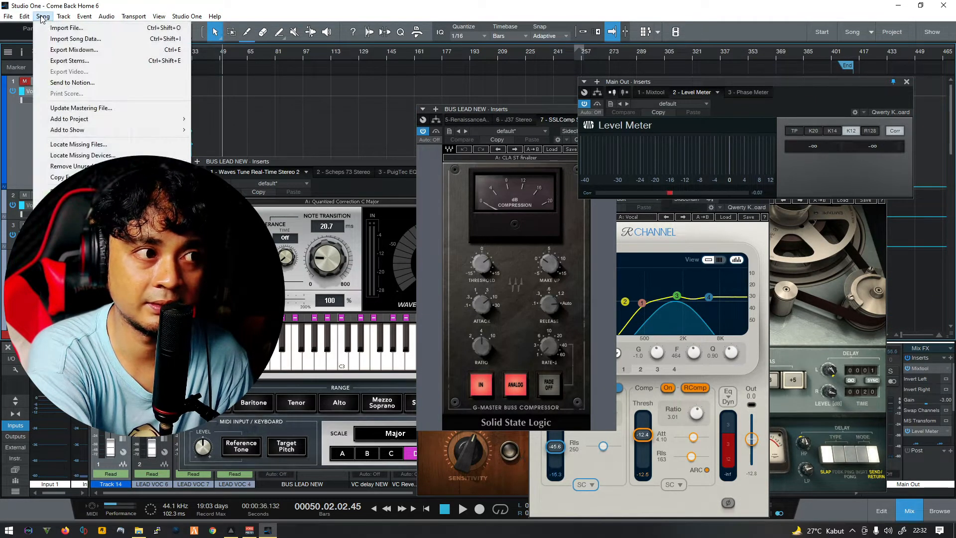
pyautogui.moveTo(103, 120)
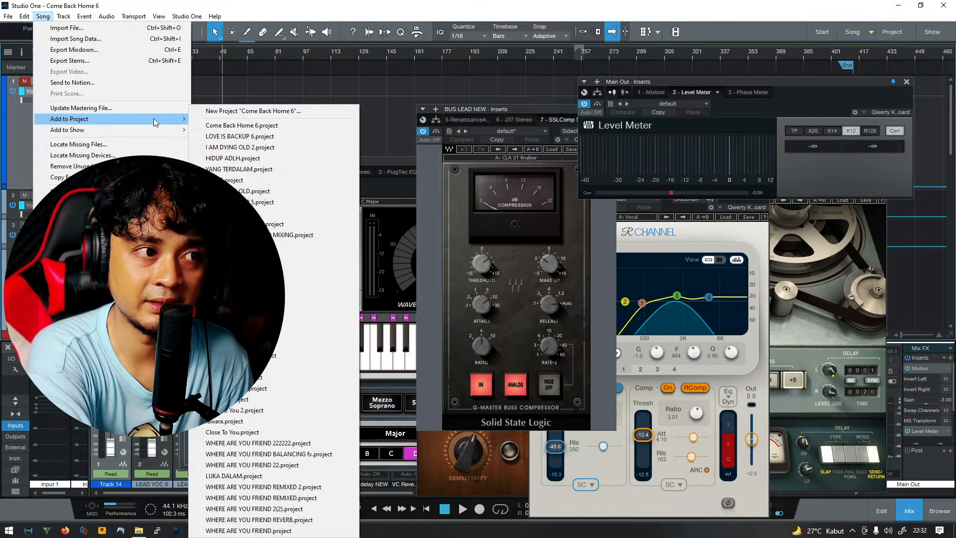
pyautogui.moveTo(137, 130)
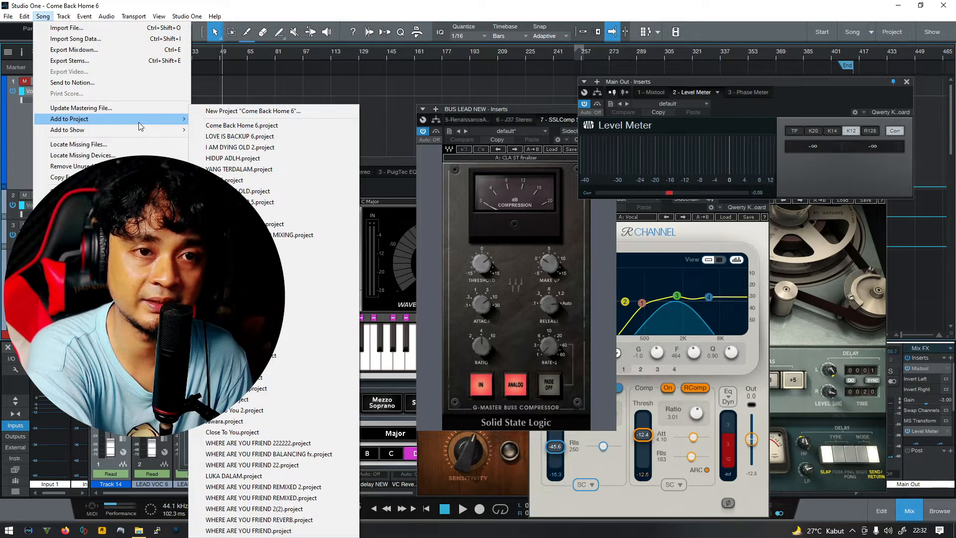
pyautogui.click(427, 2)
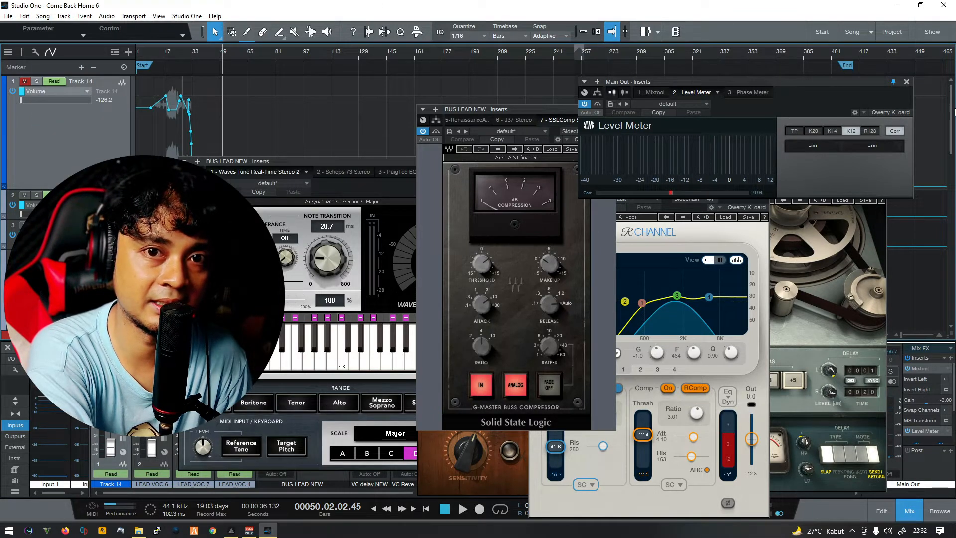
# Add the song to a new 44.1 kHz project titled "Come Back Home contoh mastering" and update its mastering file.
pyautogui.click(48, 18)
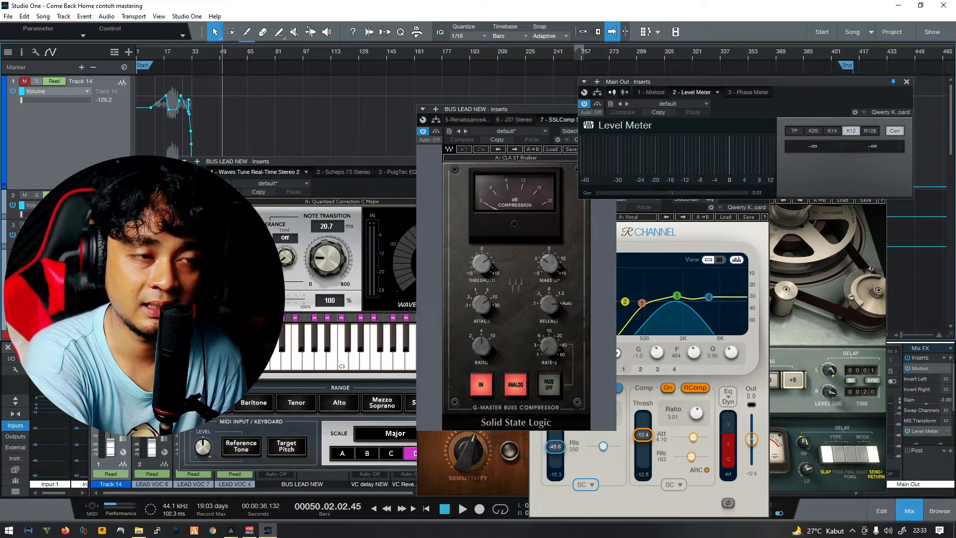
pyautogui.click(43, 16)
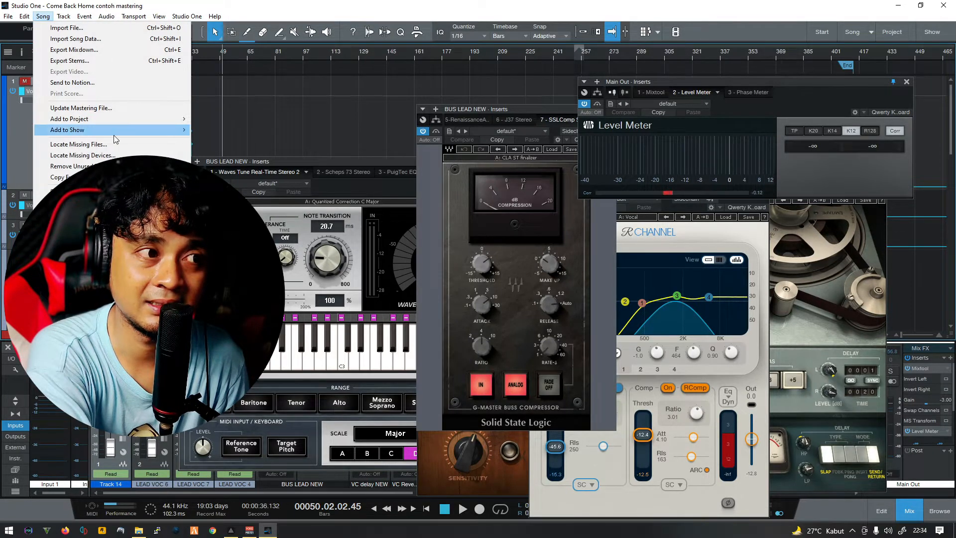
pyautogui.moveTo(113, 120)
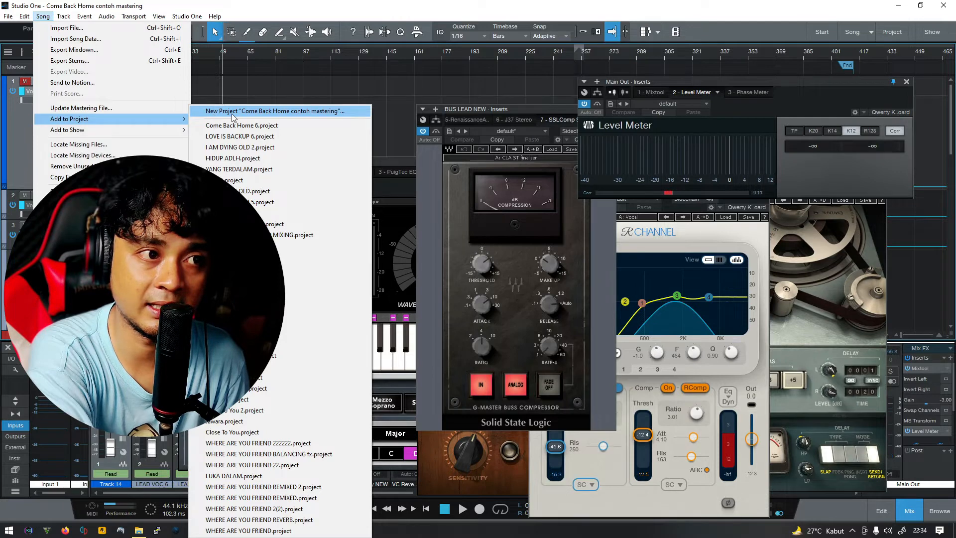
pyautogui.click(295, 111)
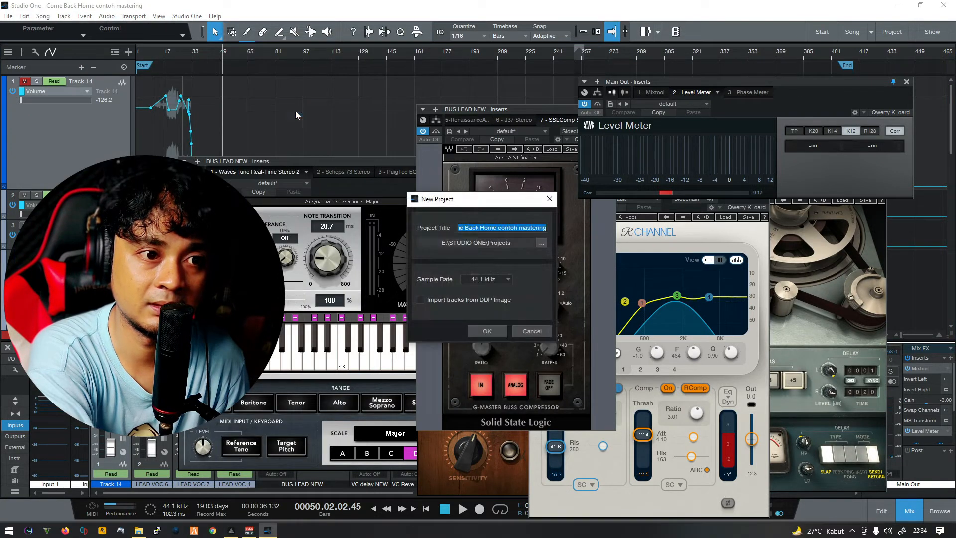
pyautogui.click(488, 331)
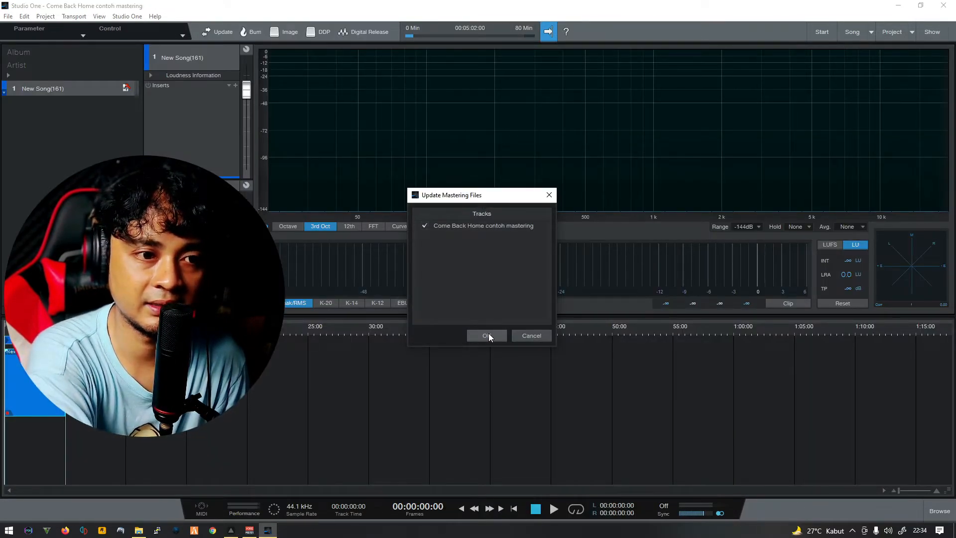
pyautogui.click(488, 335)
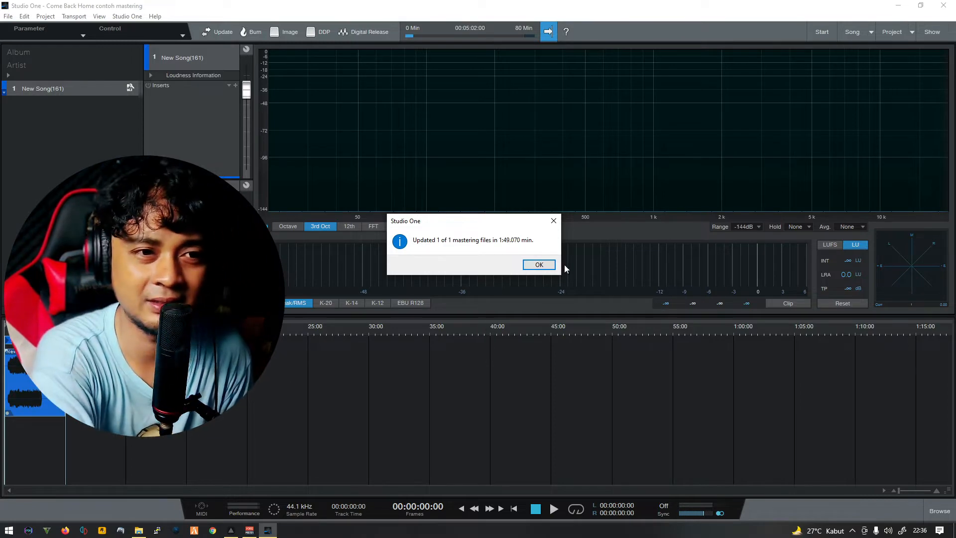
pyautogui.click(540, 264)
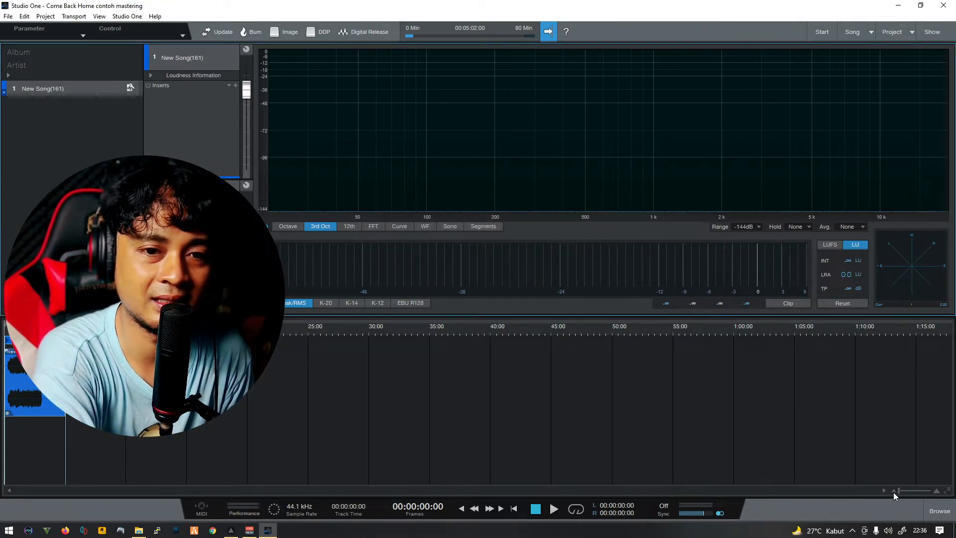
# Trim the silence before the audio in the project's track and align the trimmed track with the start of the timeline.
pyautogui.moveTo(899, 491); pyautogui.dragTo(904, 492)
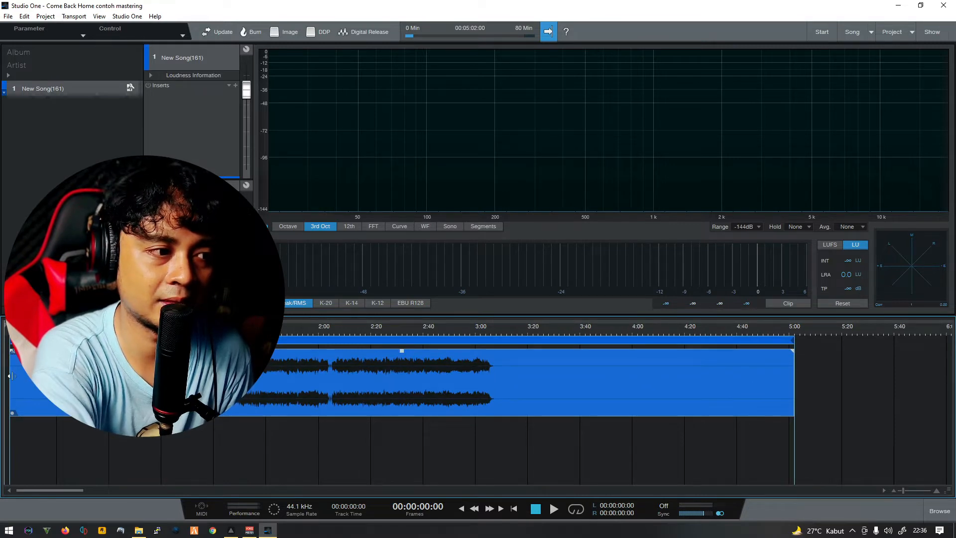
pyautogui.moveTo(11, 376); pyautogui.dragTo(23, 377)
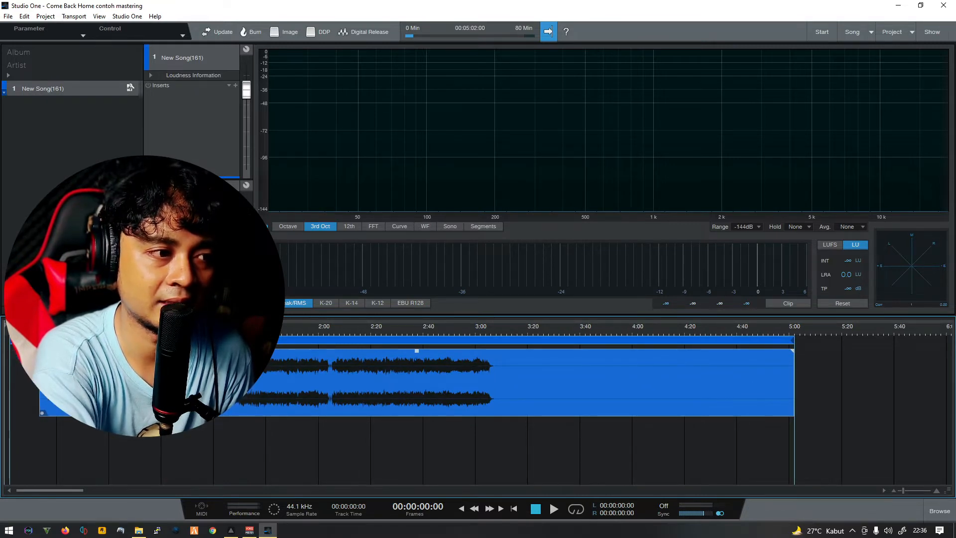
pyautogui.moveTo(54, 377)
pyautogui.mouseDown()
pyautogui.moveTo(68, 390)
pyautogui.moveTo(37, 390)
pyautogui.moveTo(56, 389)
pyautogui.mouseUp()
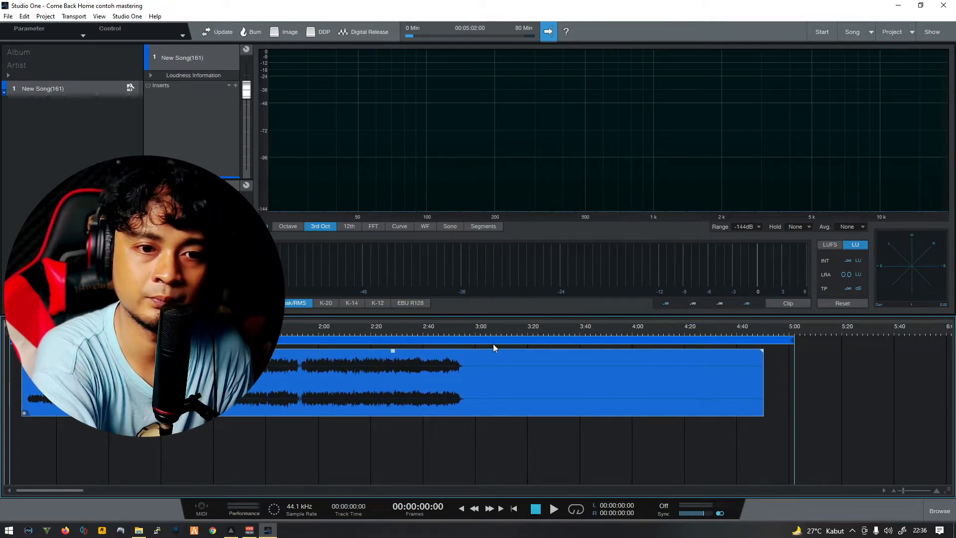
pyautogui.click(938, 491)
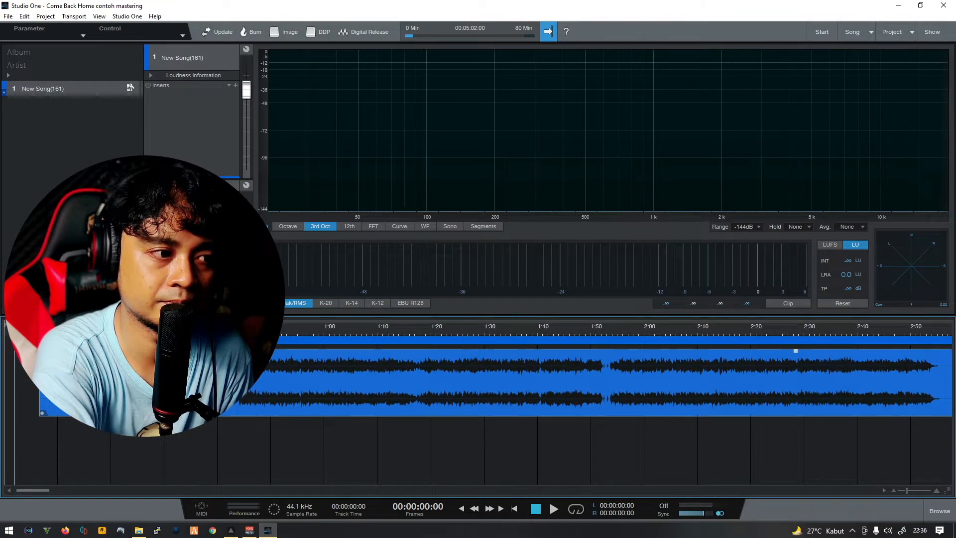
pyautogui.moveTo(85, 389); pyautogui.dragTo(49, 390)
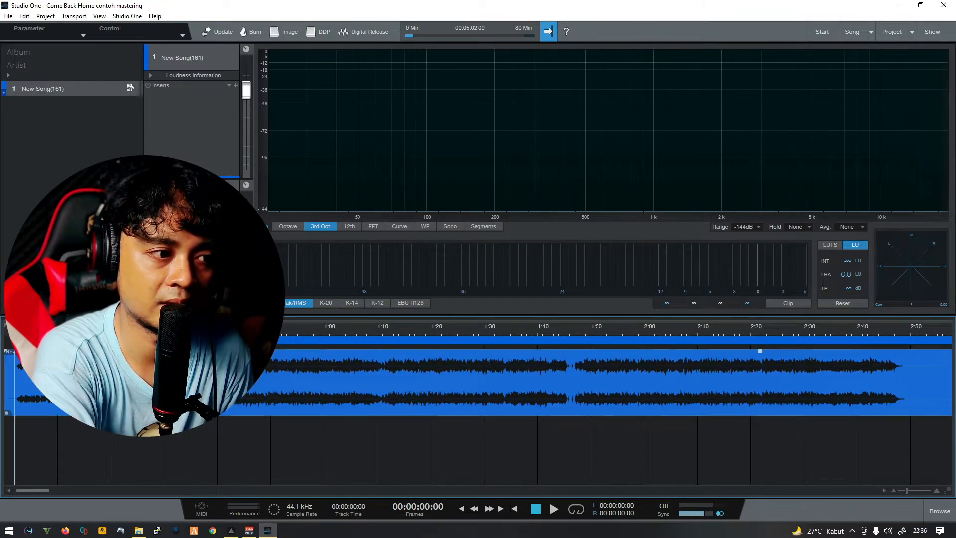
pyautogui.click(936, 491)
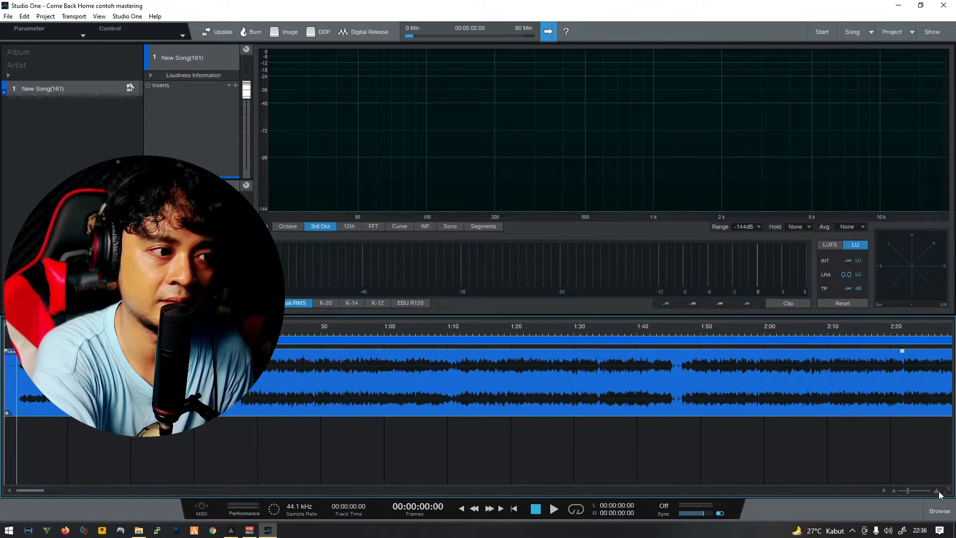
pyautogui.click(937, 492)
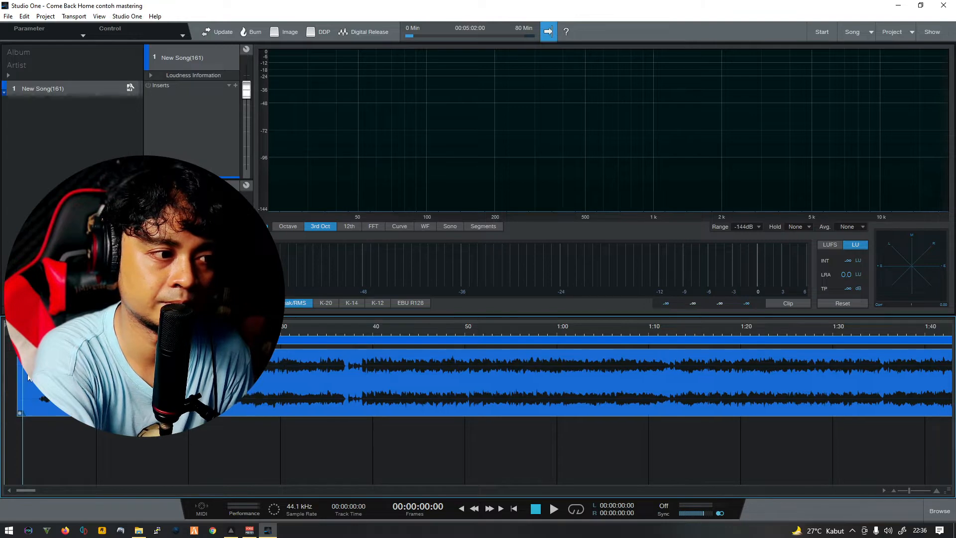
pyautogui.moveTo(5, 368); pyautogui.dragTo(23, 369)
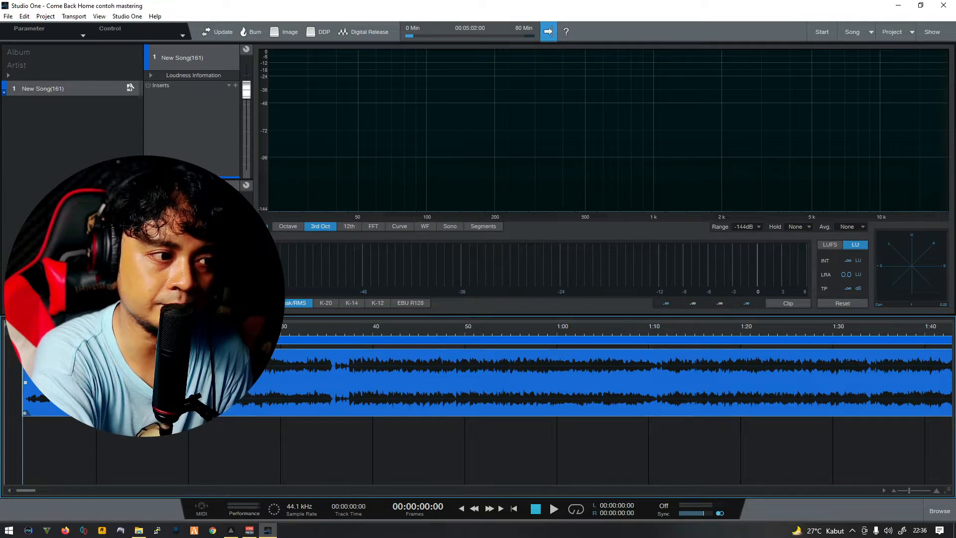
# Play the track from the beginning of the project and check its spectrum, peak levels and loudness.
pyautogui.press('space')
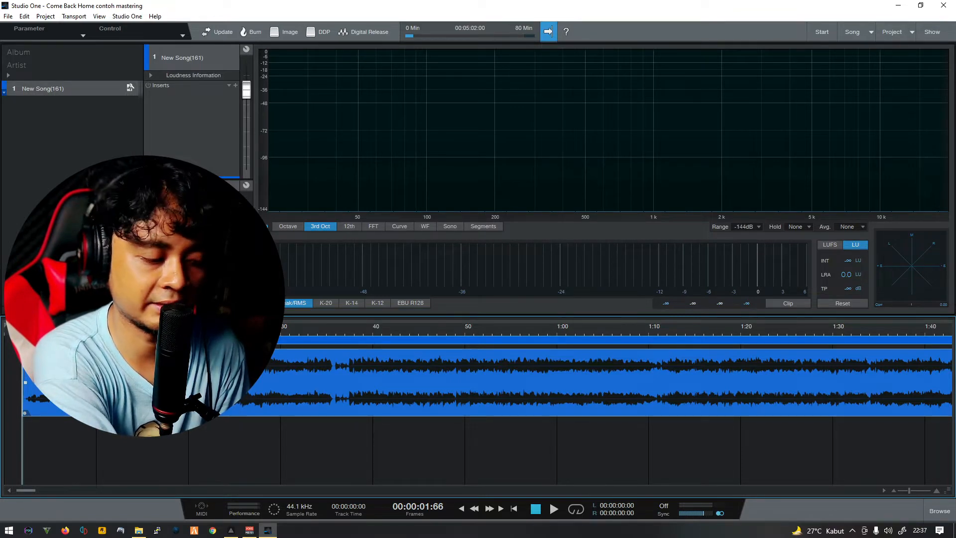
pyautogui.press('space')
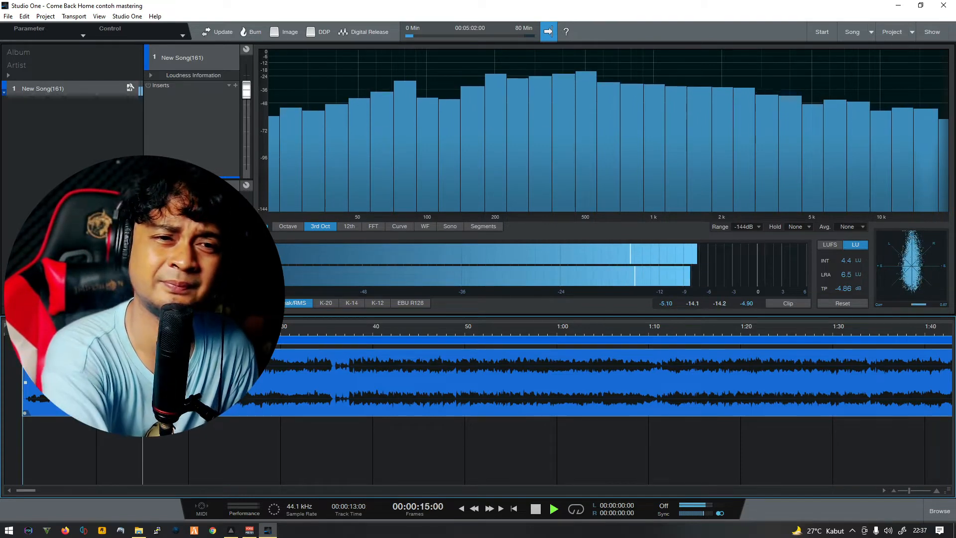
# Show the project's loudness readings in LUFS, reset the measurement and play the track to measure its loudness.
pyautogui.click(830, 245)
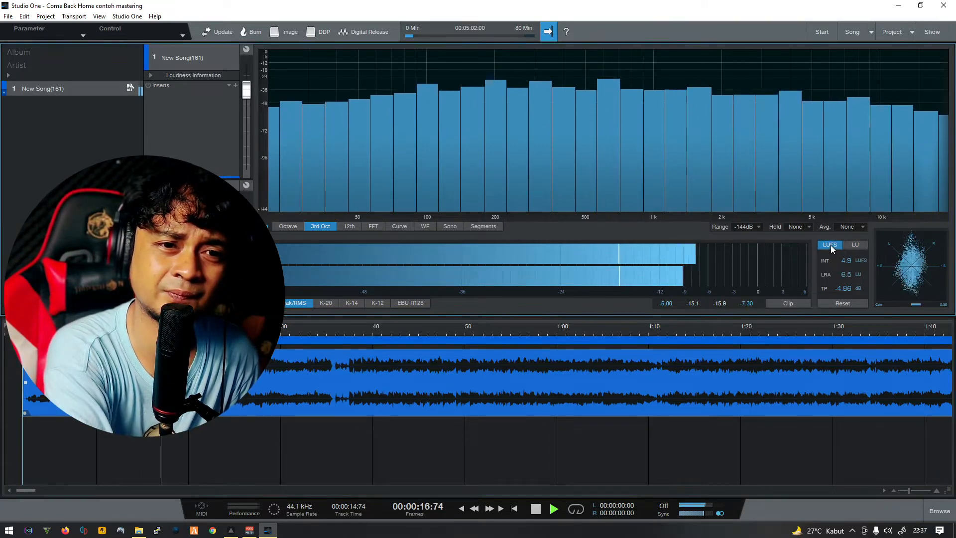
pyautogui.click(838, 303)
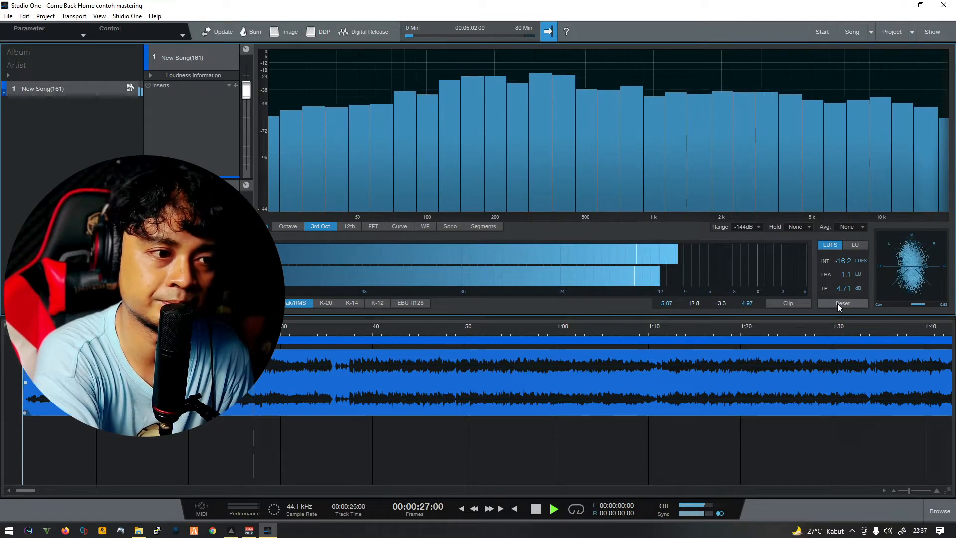
pyautogui.click(535, 509)
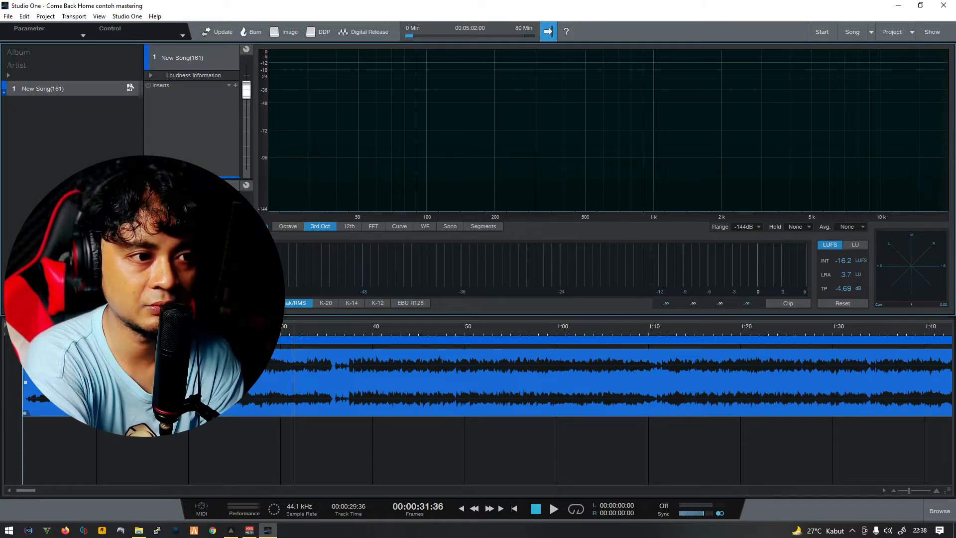
# Find Ozone 9 by searching for "ozone" and insert it on the project's master section.
pyautogui.click(236, 196)
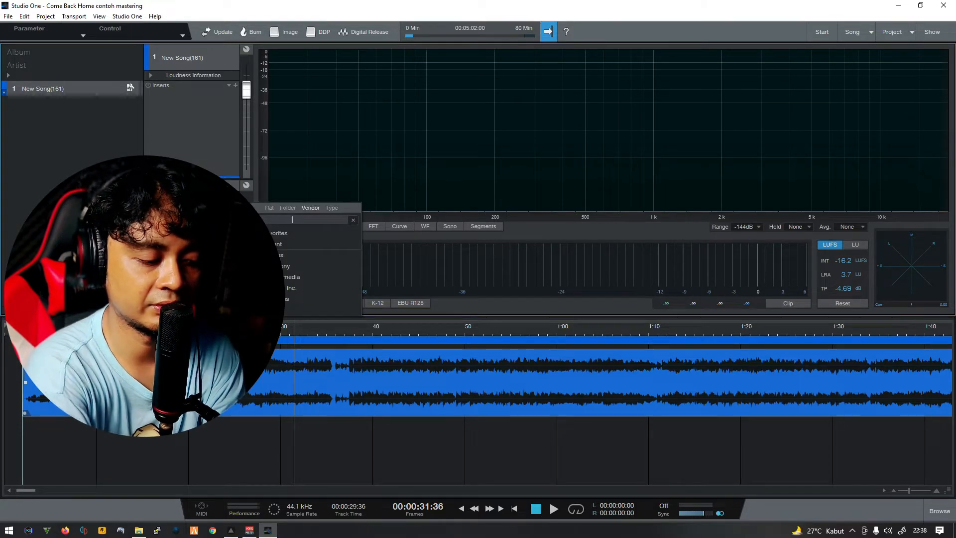
pyautogui.write('o')
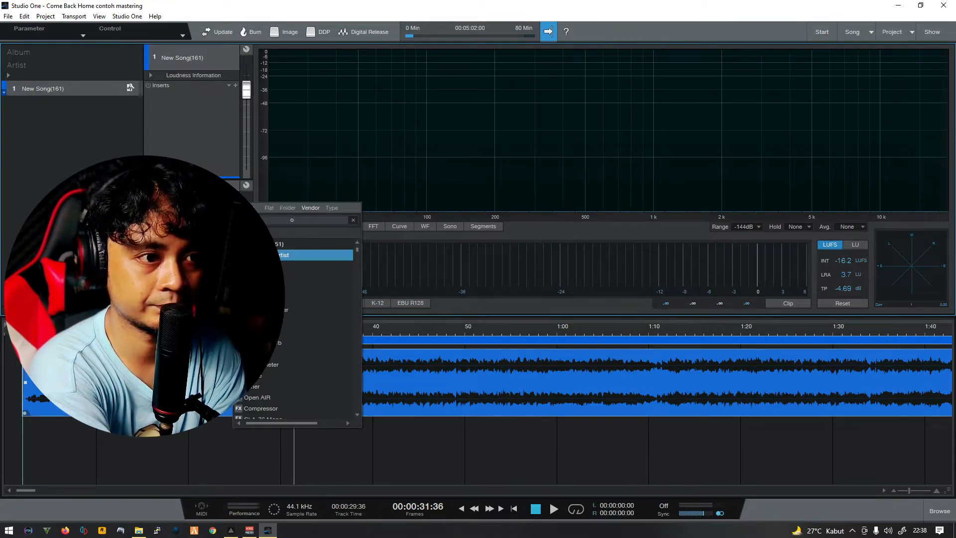
pyautogui.write('zone')
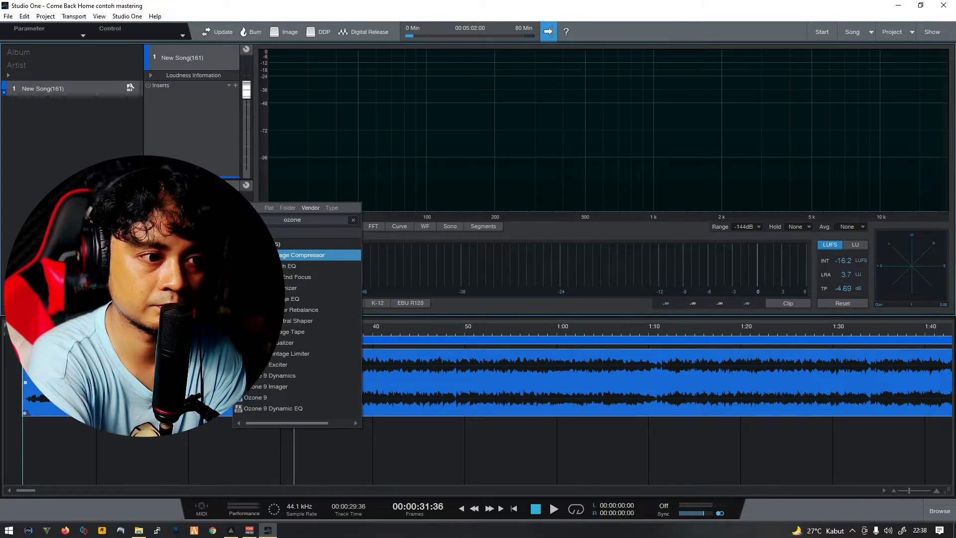
pyautogui.doubleClick(282, 397)
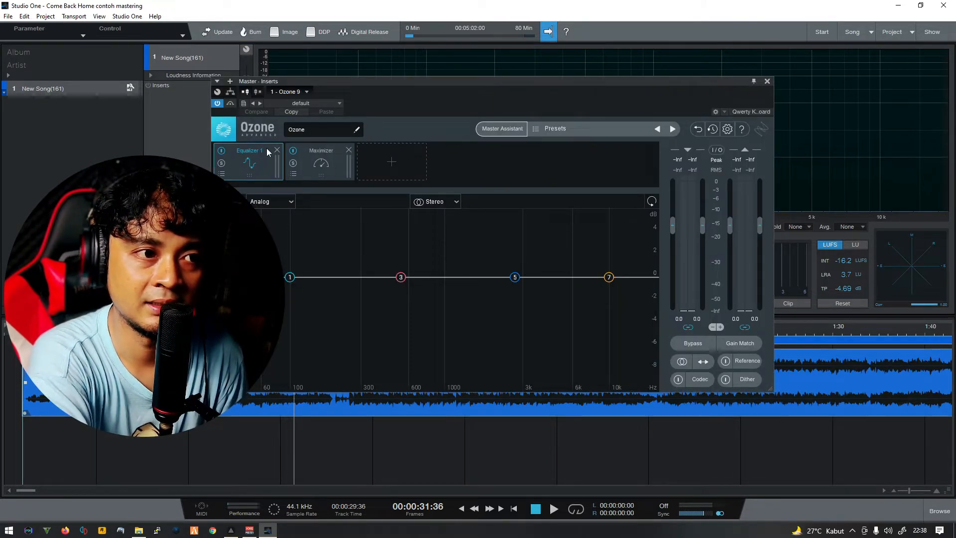
pyautogui.moveTo(451, 84); pyautogui.dragTo(448, 112)
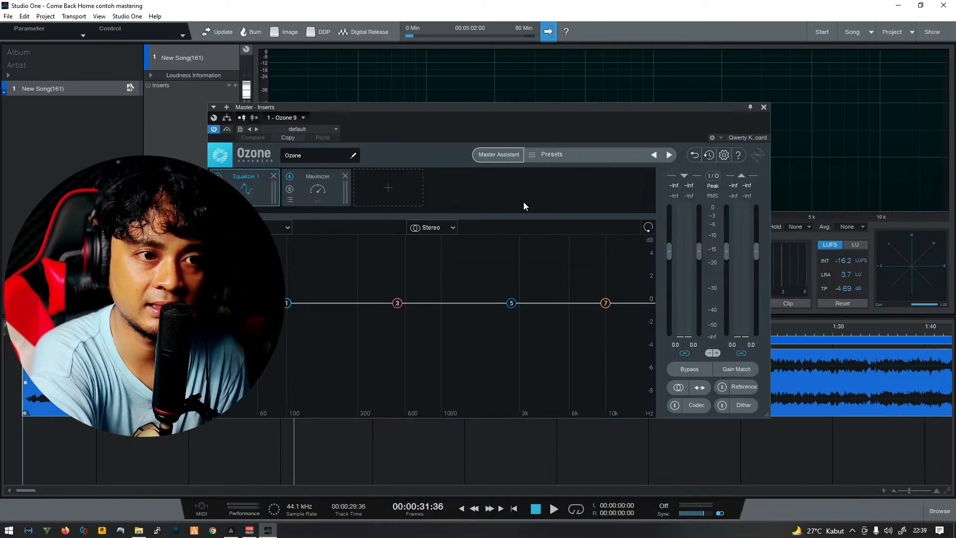
# Remove the default Equalizer and Maximizer modules from Ozone's signal chain.
pyautogui.click(495, 155)
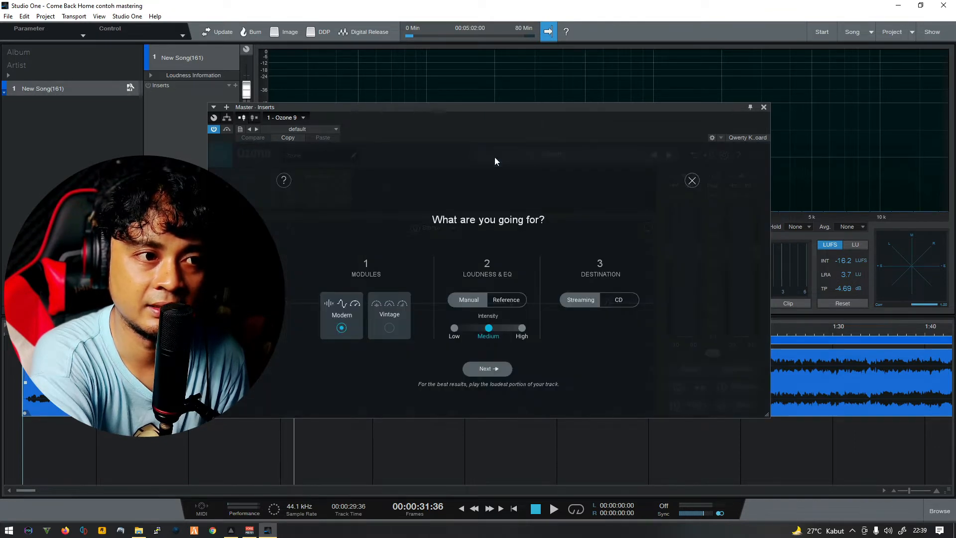
pyautogui.click(692, 182)
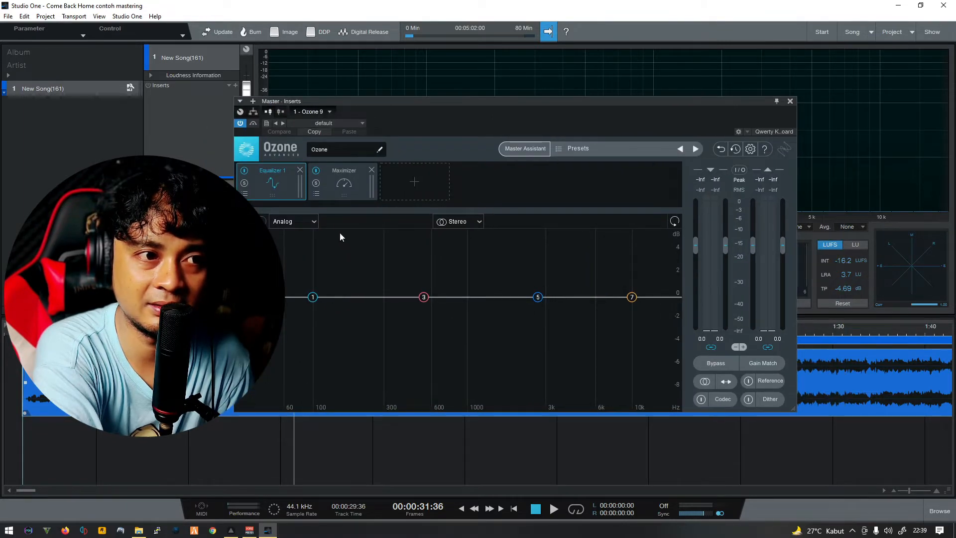
pyautogui.click(301, 172)
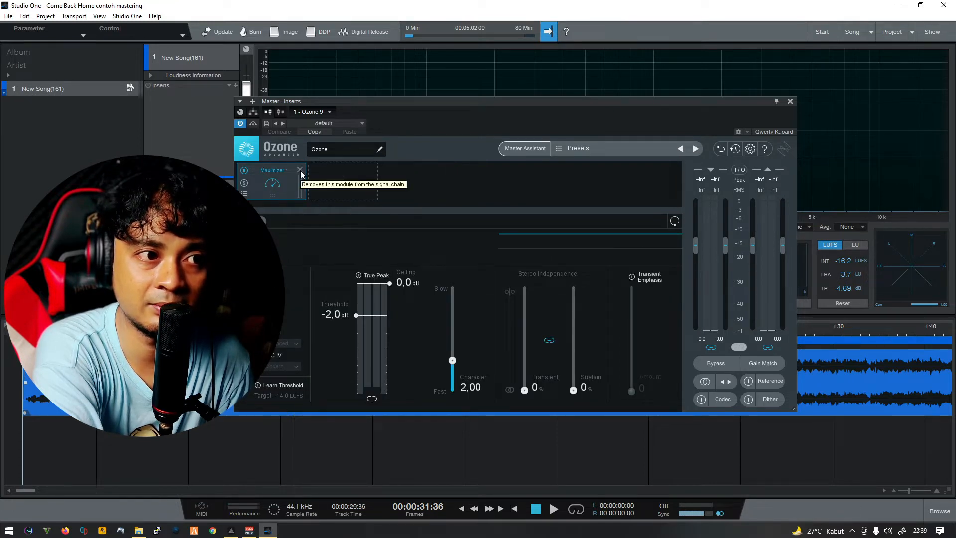
pyautogui.click(301, 171)
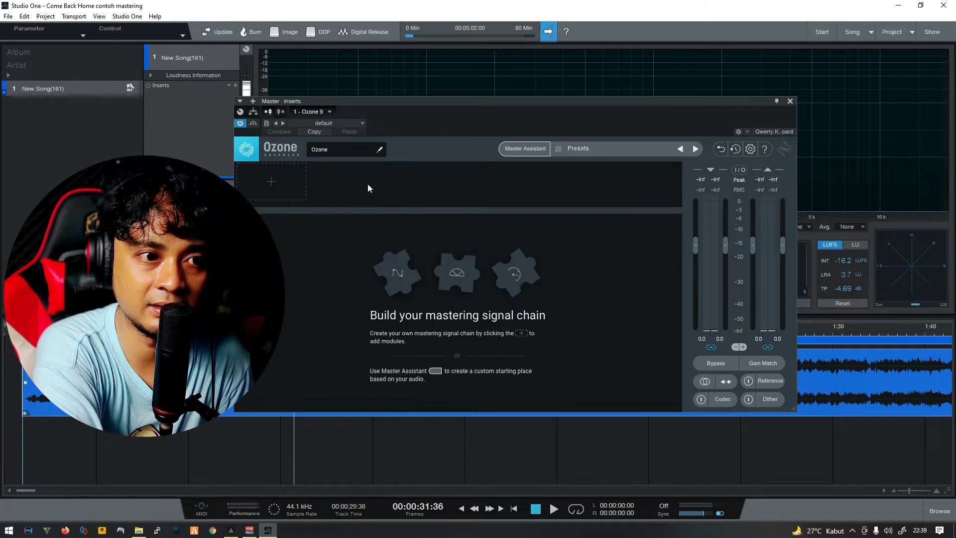
pyautogui.moveTo(503, 108); pyautogui.dragTo(470, 115)
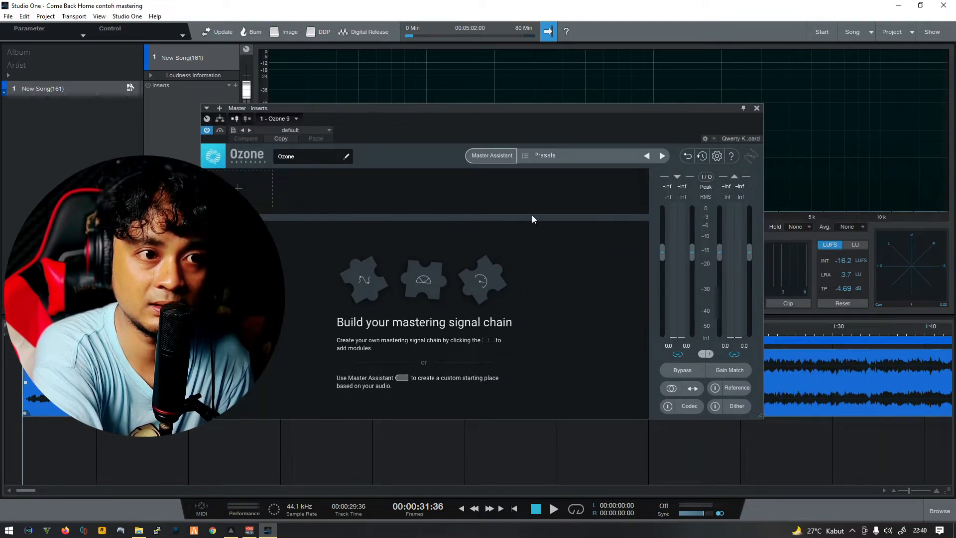
# Start Ozone's Master Assistant with reference-based loudness and EQ, loading "11. wachito rico - boy pablo.mp3" as the reference track.
pyautogui.click(494, 161)
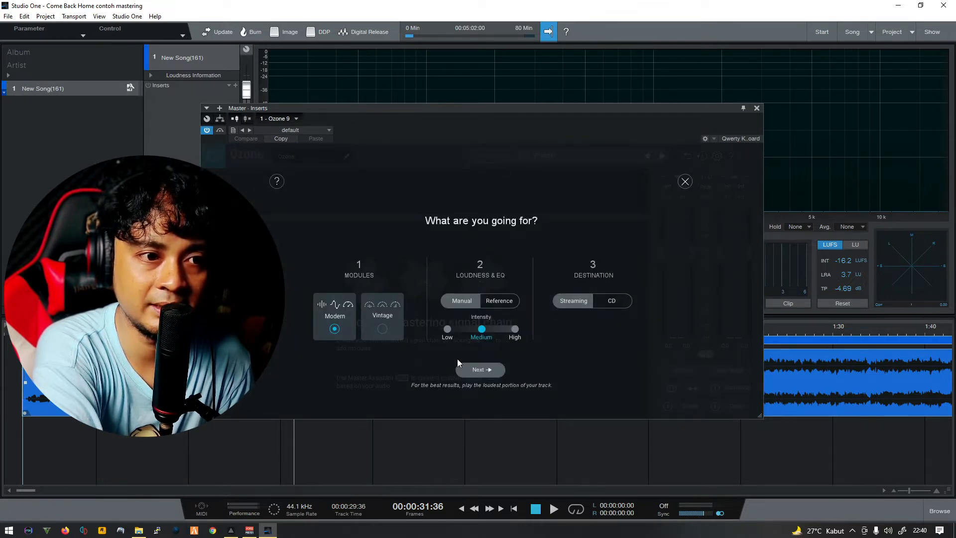
pyautogui.click(504, 303)
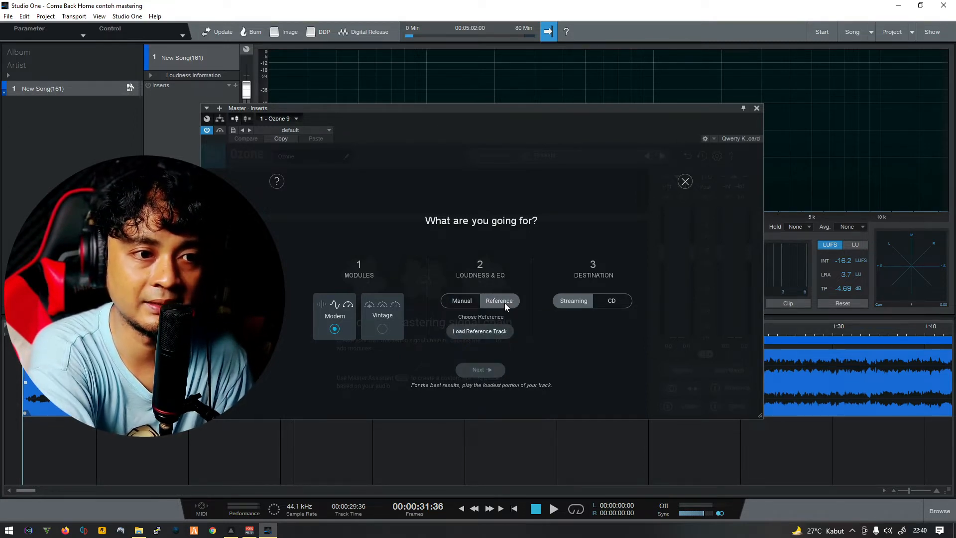
pyautogui.click(496, 331)
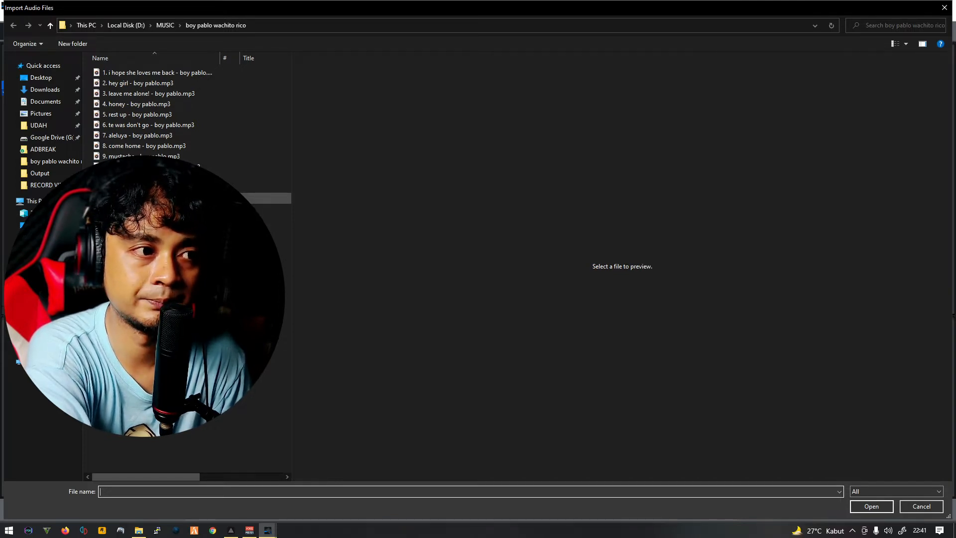
pyautogui.click(164, 156)
pyautogui.click(165, 114)
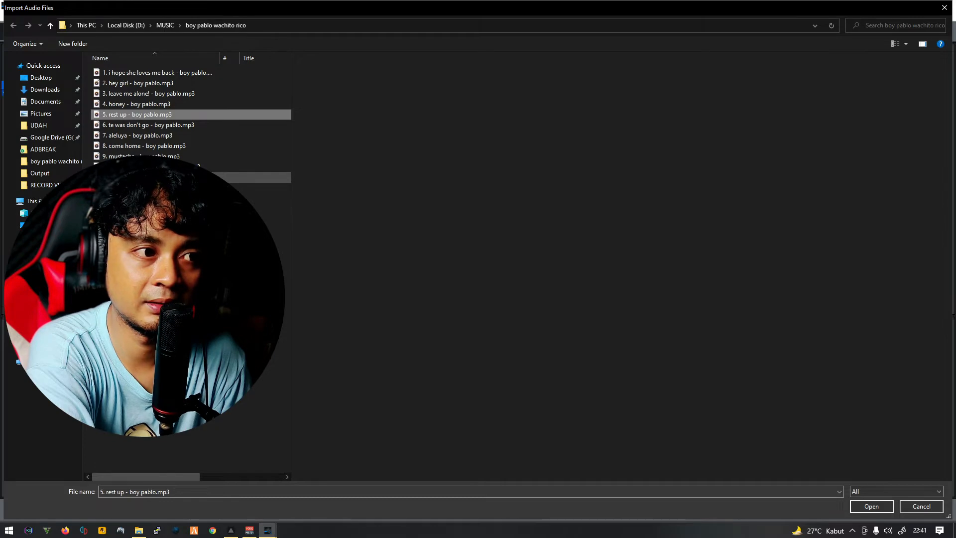
pyautogui.click(150, 178)
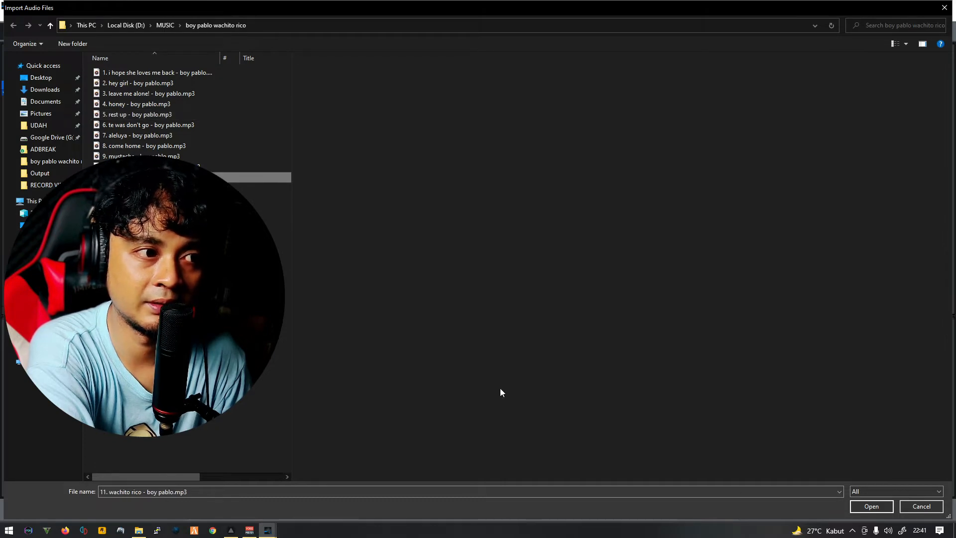
pyautogui.click(872, 506)
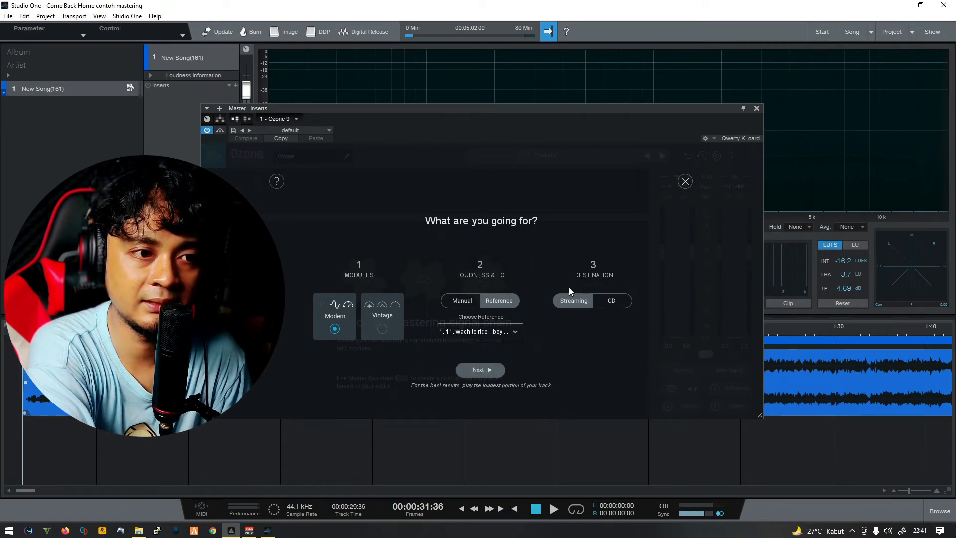
# Set the Master Assistant's destination to Streaming and its modules to Modern, and proceed to the audio analysis.
pyautogui.click(621, 306)
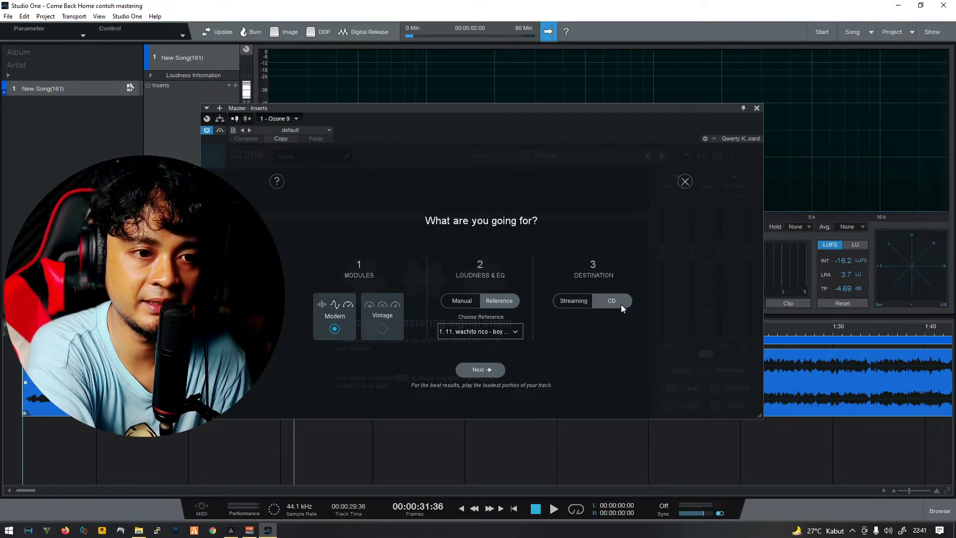
pyautogui.click(573, 305)
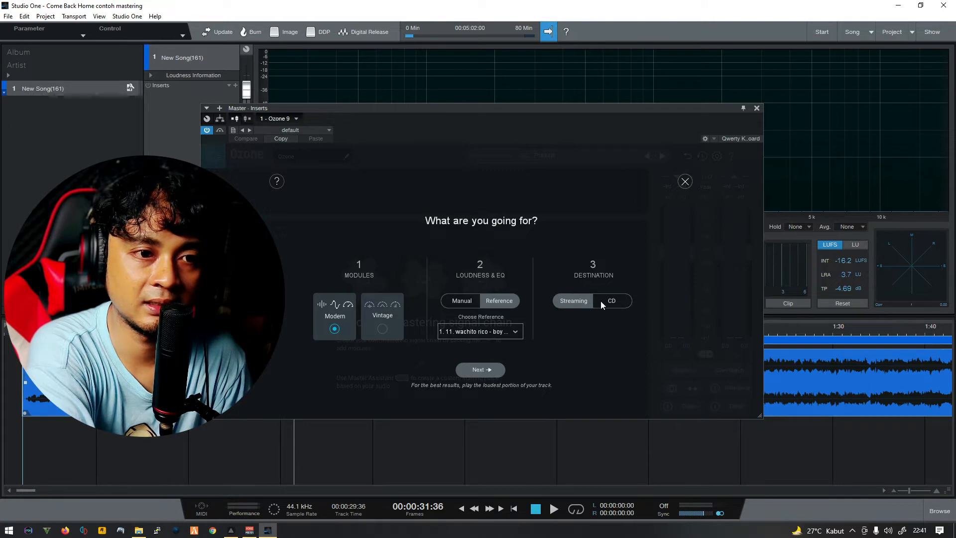
pyautogui.click(612, 301)
pyautogui.click(567, 303)
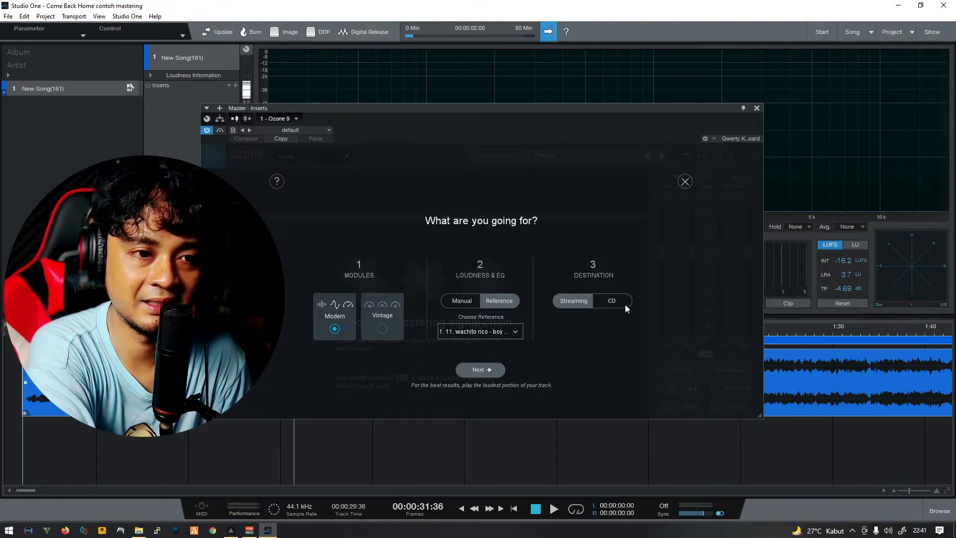
pyautogui.click(583, 300)
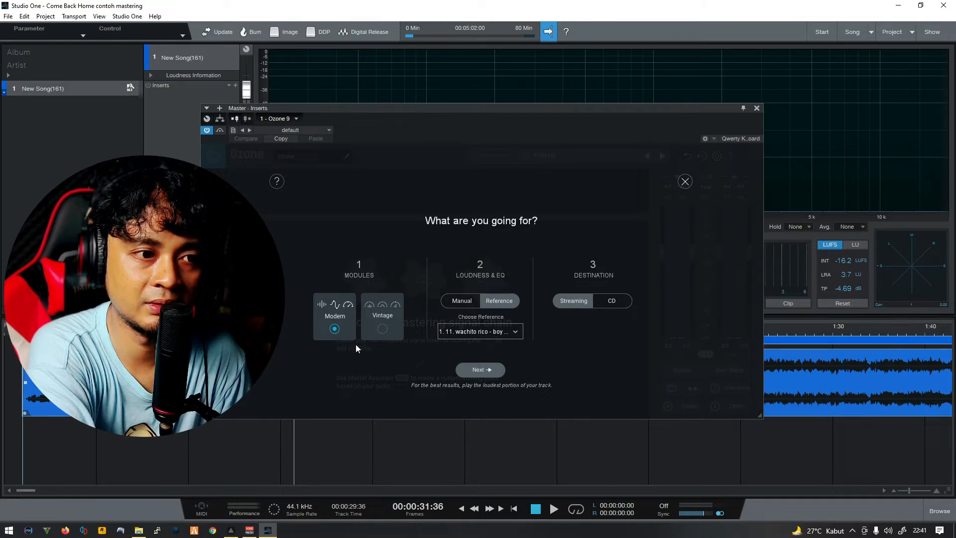
pyautogui.click(383, 329)
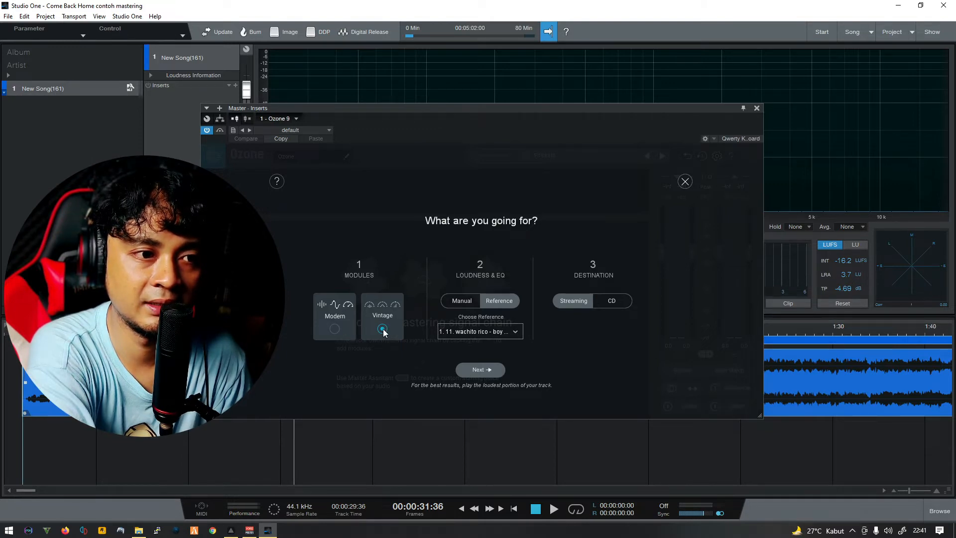
pyautogui.click(335, 329)
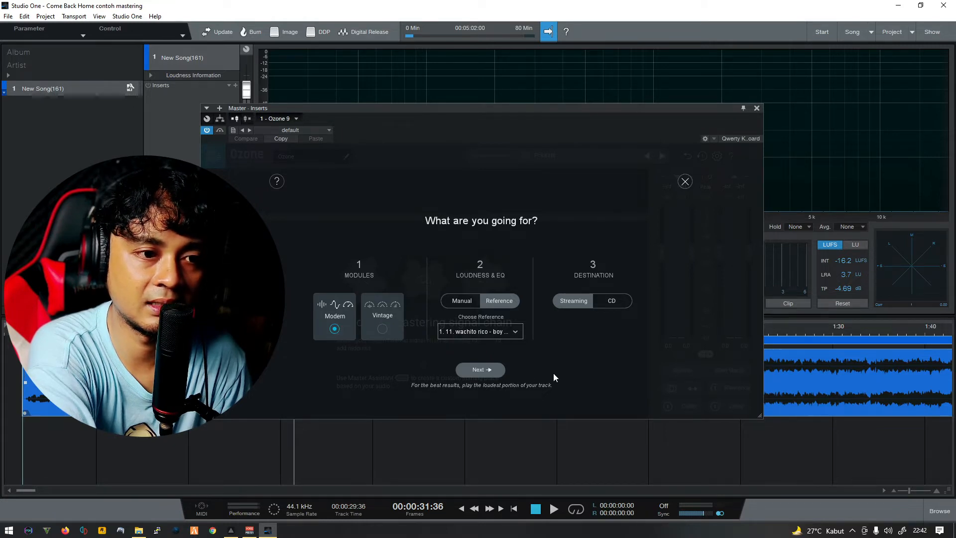
pyautogui.click(492, 371)
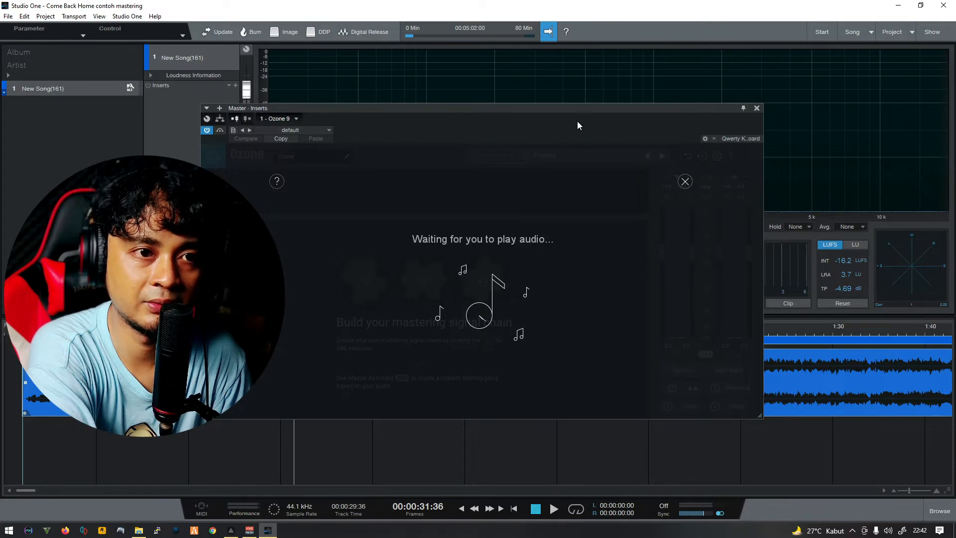
# Play the loud section of the track from about 2:08 until the Master Assistant finishes its analysis, and stop playback.
pyautogui.moveTo(578, 125); pyautogui.dragTo(1, 133)
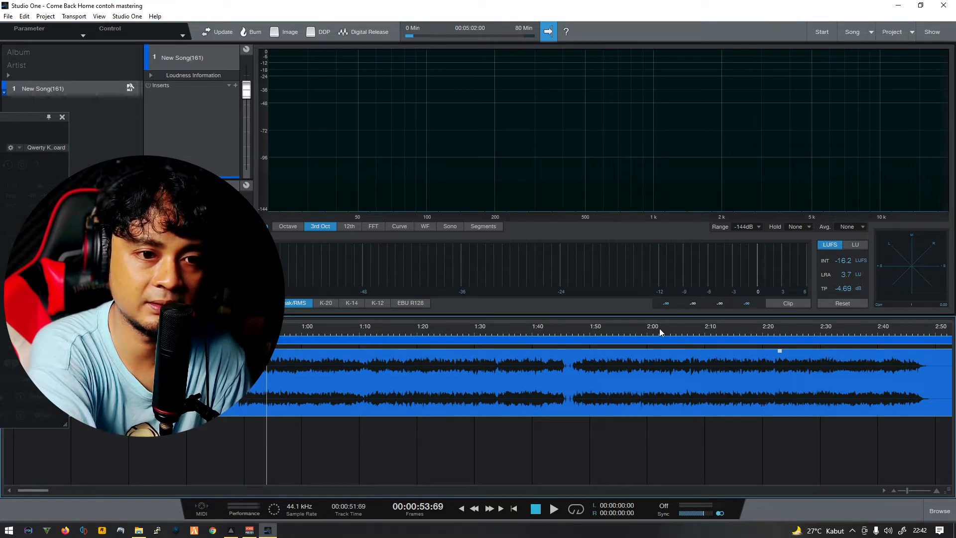
pyautogui.click(693, 328)
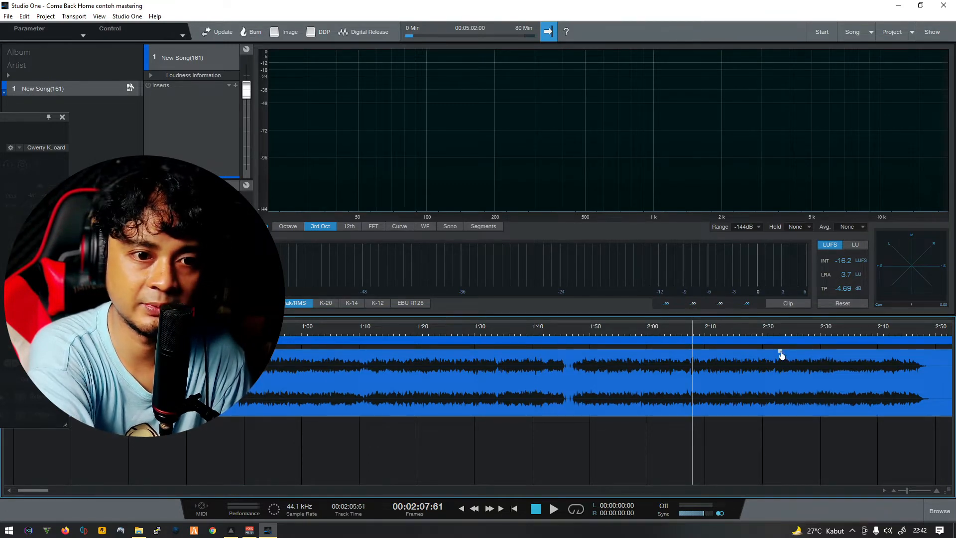
pyautogui.click(697, 332)
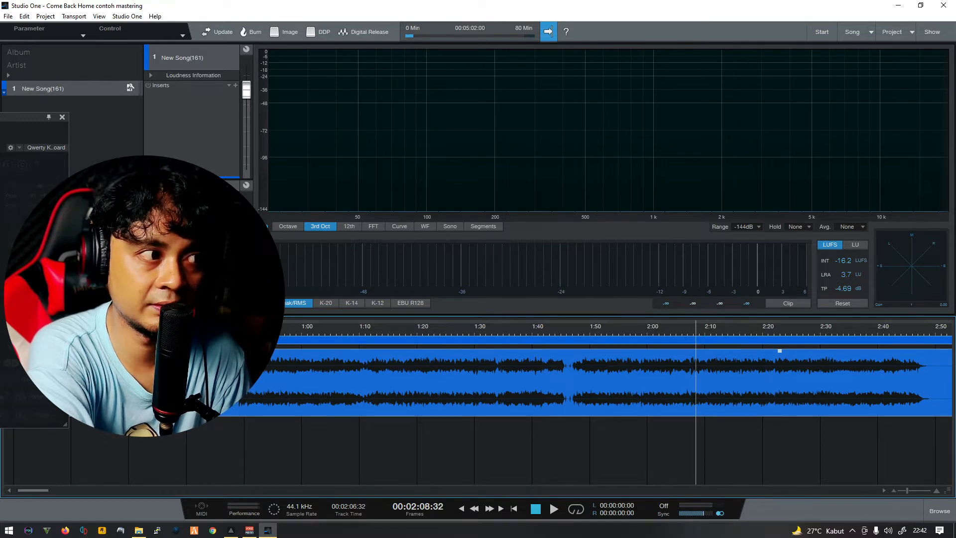
pyautogui.moveTo(1, 118); pyautogui.dragTo(393, 71)
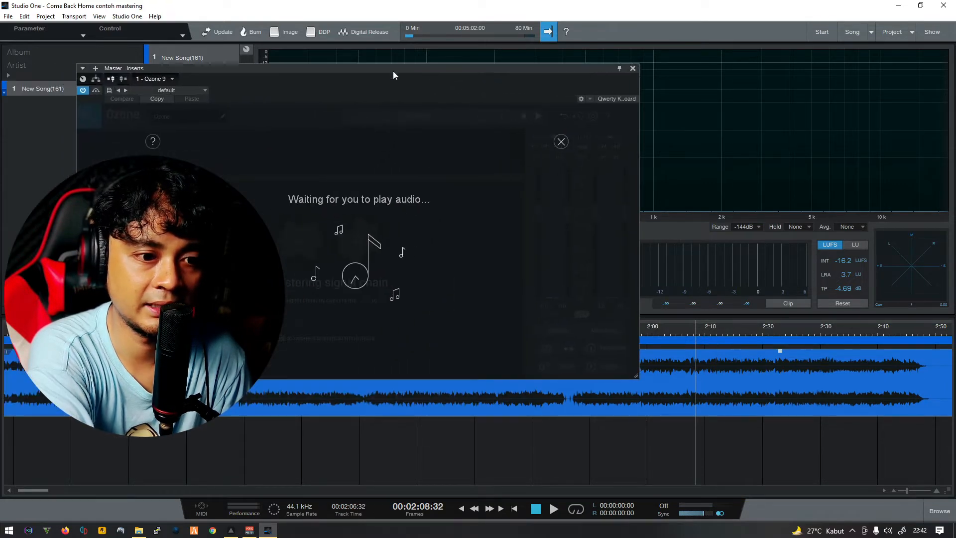
pyautogui.click(554, 510)
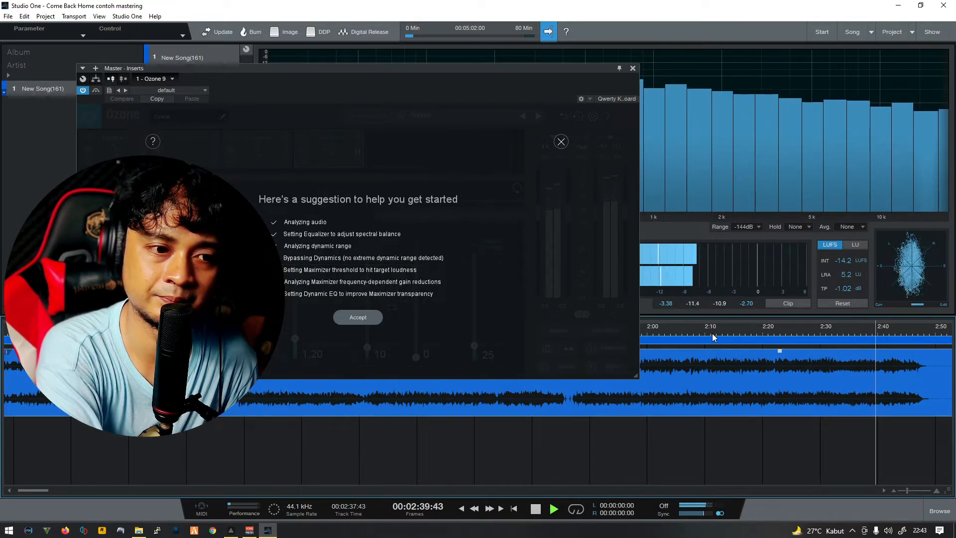
pyautogui.click(536, 510)
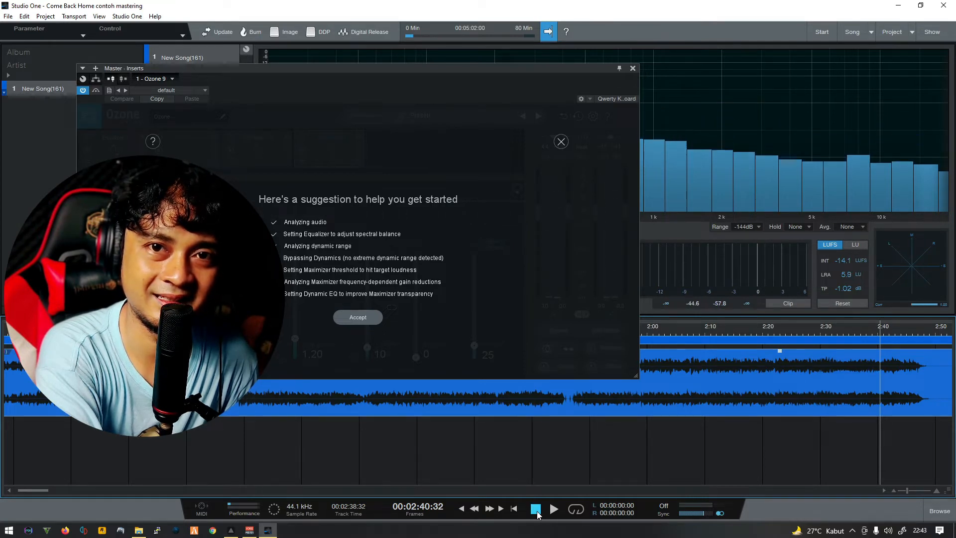
# Accept the Master Assistant's suggested signal chain and open its Equalizer module.
pyautogui.moveTo(347, 73); pyautogui.dragTo(503, 85)
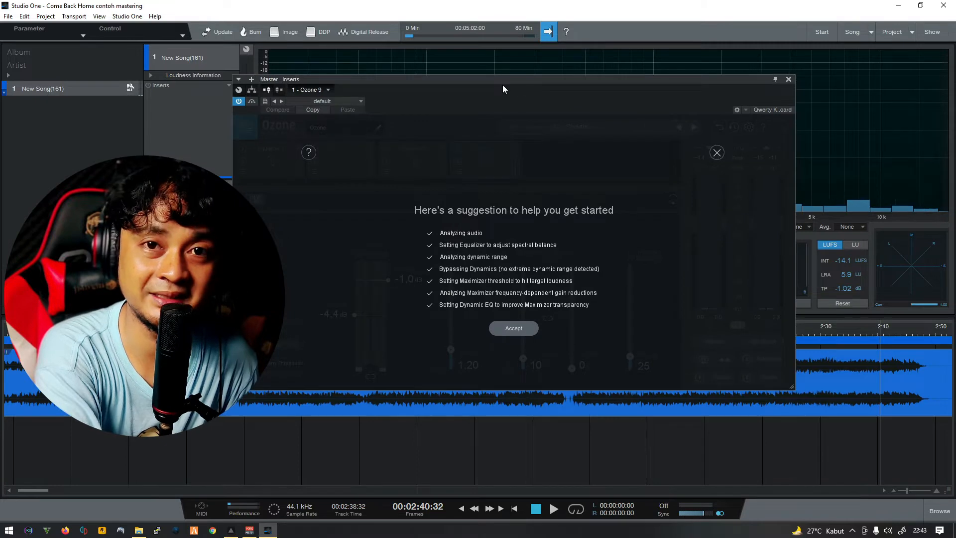
pyautogui.click(514, 331)
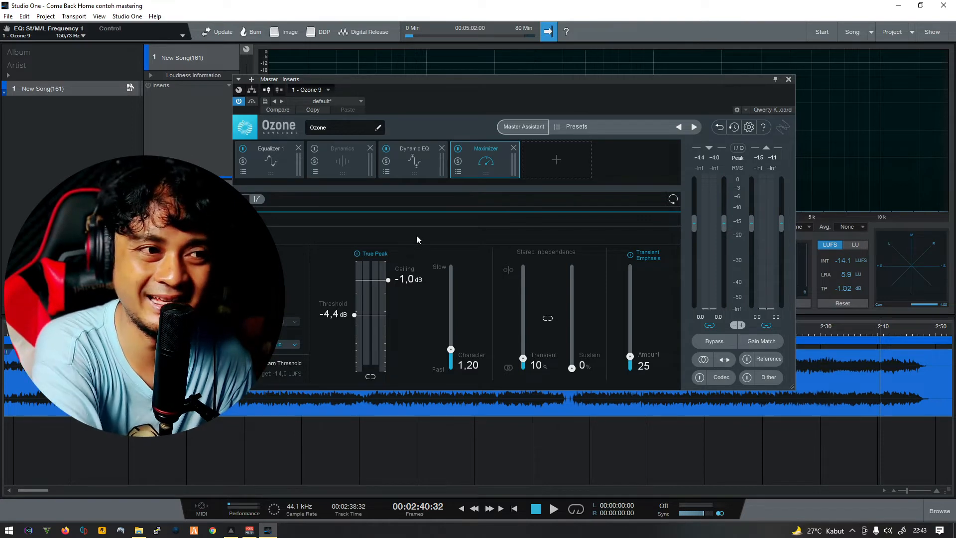
pyautogui.click(270, 160)
pyautogui.moveTo(537, 86); pyautogui.dragTo(387, 94)
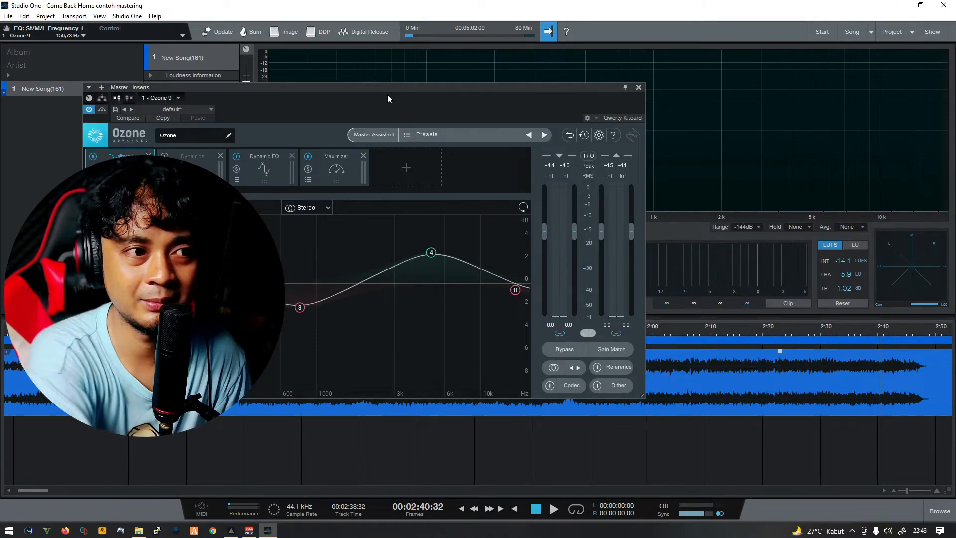
# Play the mastered track from about 2:04 with a reset loudness meter to check its loudness, and stop playback.
pyautogui.moveTo(420, 88); pyautogui.dragTo(317, 84)
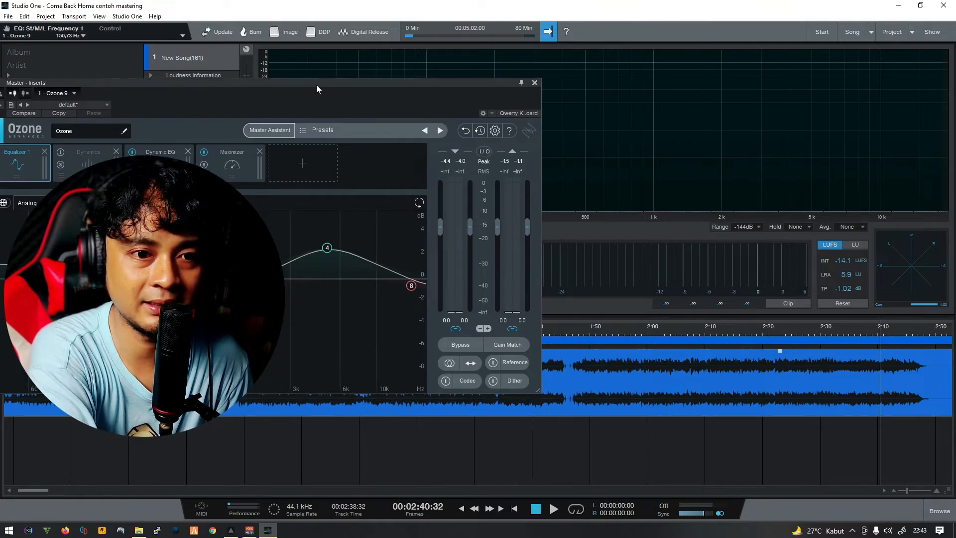
pyautogui.click(674, 330)
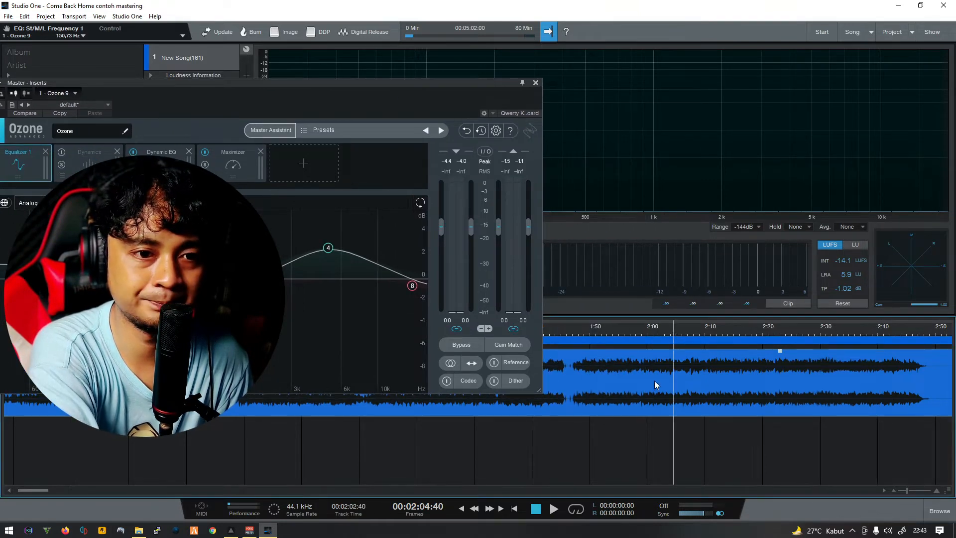
pyautogui.click(557, 507)
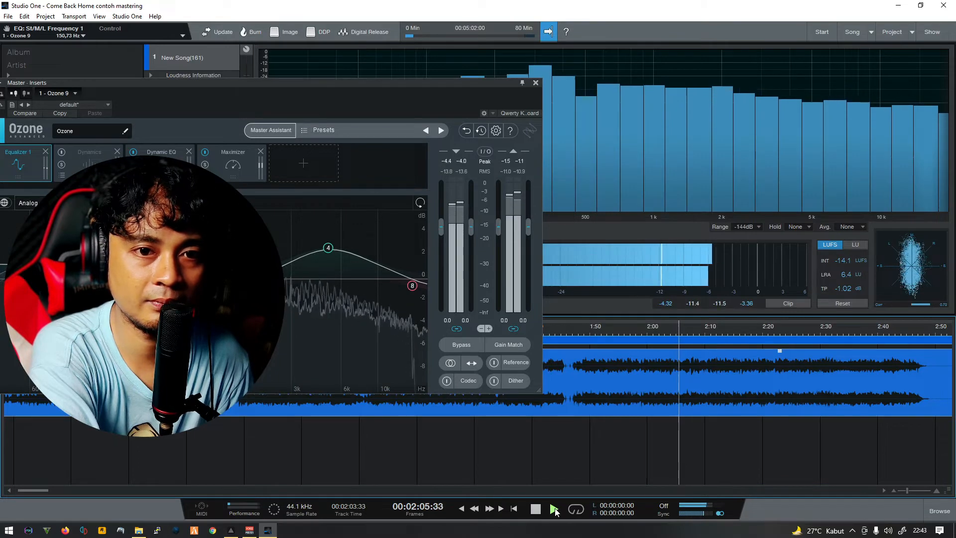
pyautogui.click(850, 304)
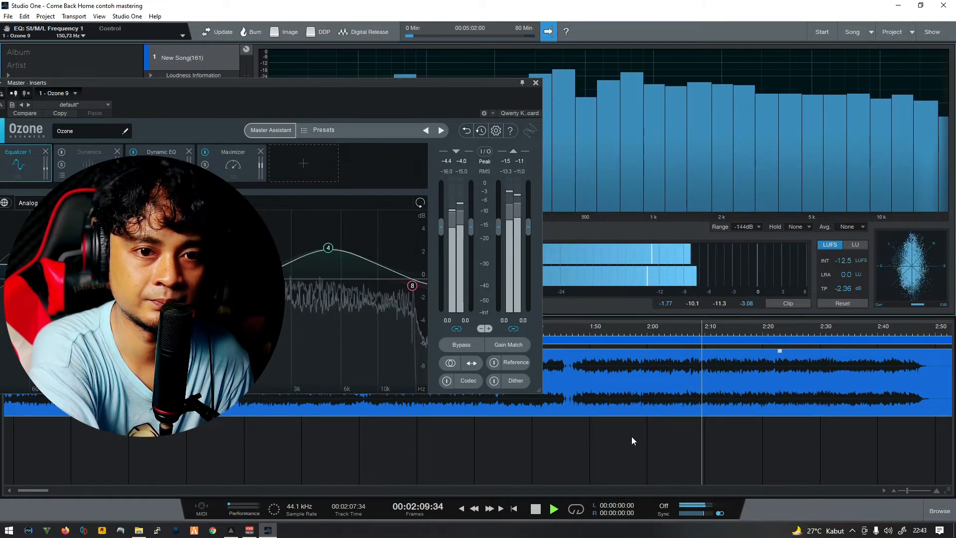
pyautogui.click(536, 508)
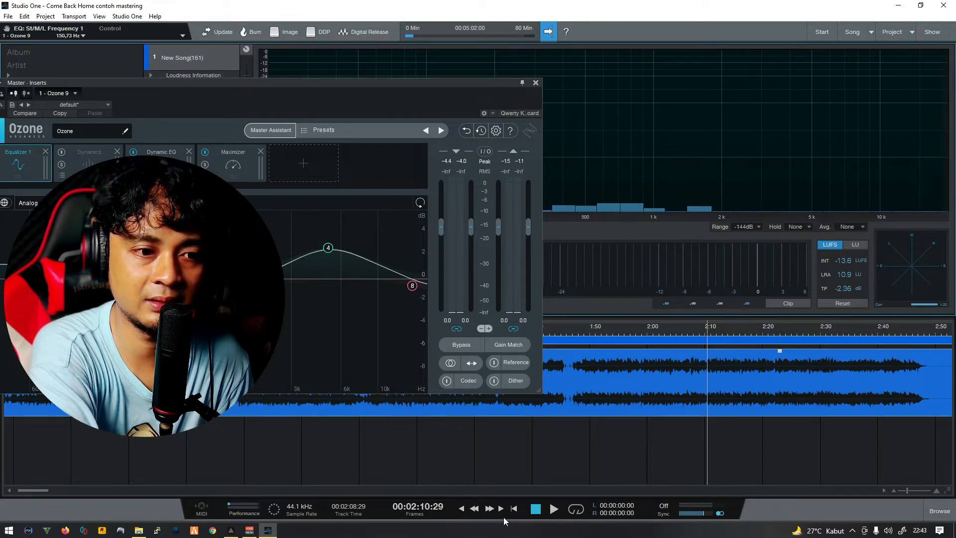
# Resume playback from about 2:10 to audition the master with the Maximizer module open, and stop playback.
pyautogui.click(552, 513)
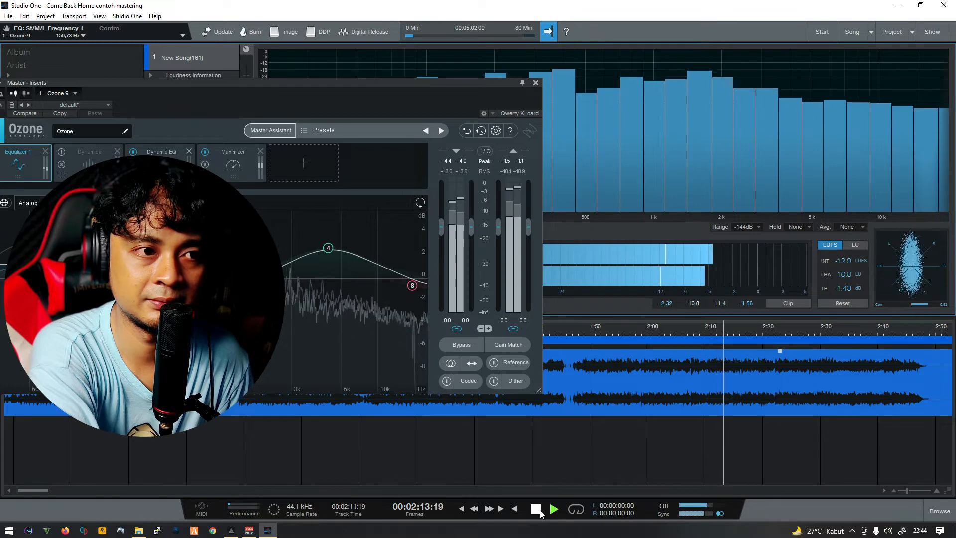
pyautogui.click(247, 170)
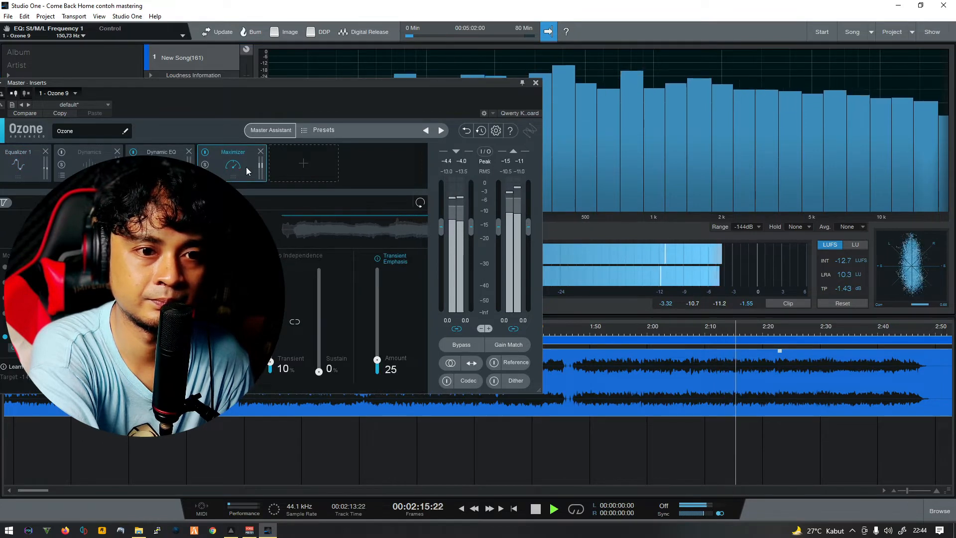
pyautogui.click(535, 509)
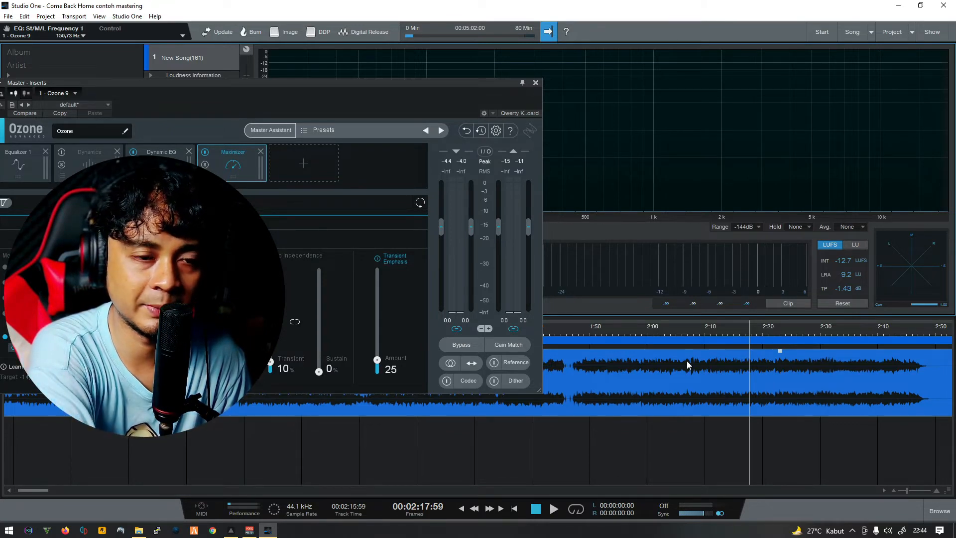
# Add an Imager module to the Ozone chain and place it between Dynamic EQ and the Maximizer.
pyautogui.moveTo(366, 84); pyautogui.dragTo(509, 108)
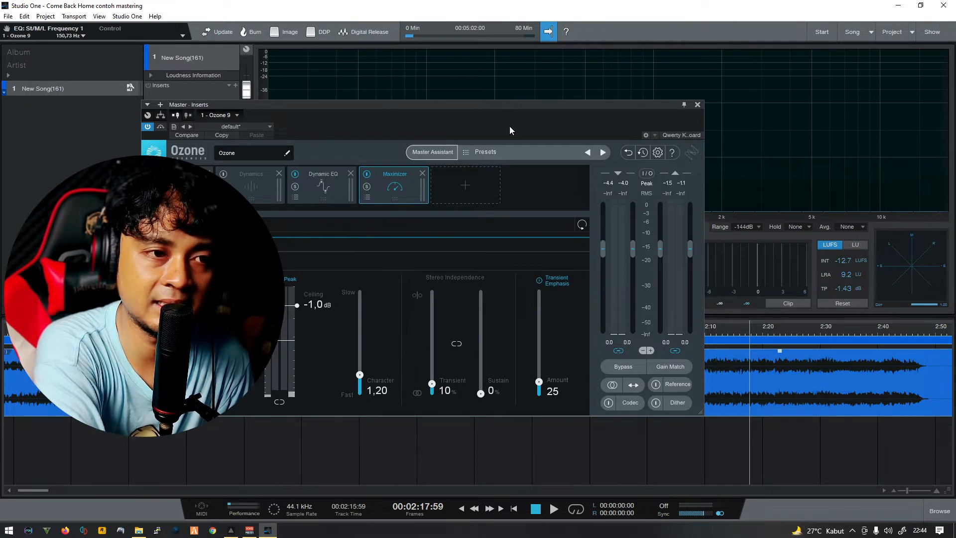
pyautogui.click(464, 188)
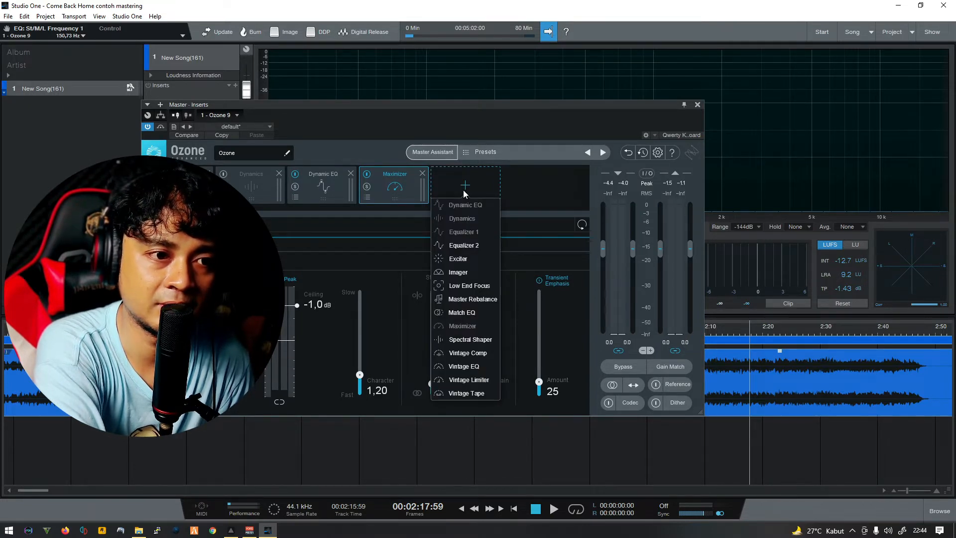
pyautogui.click(465, 273)
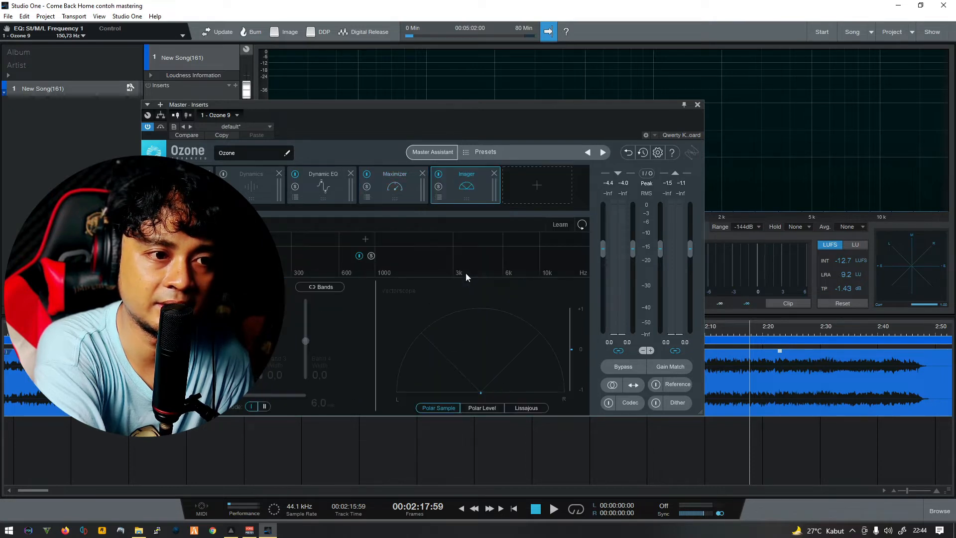
pyautogui.moveTo(452, 183); pyautogui.dragTo(382, 184)
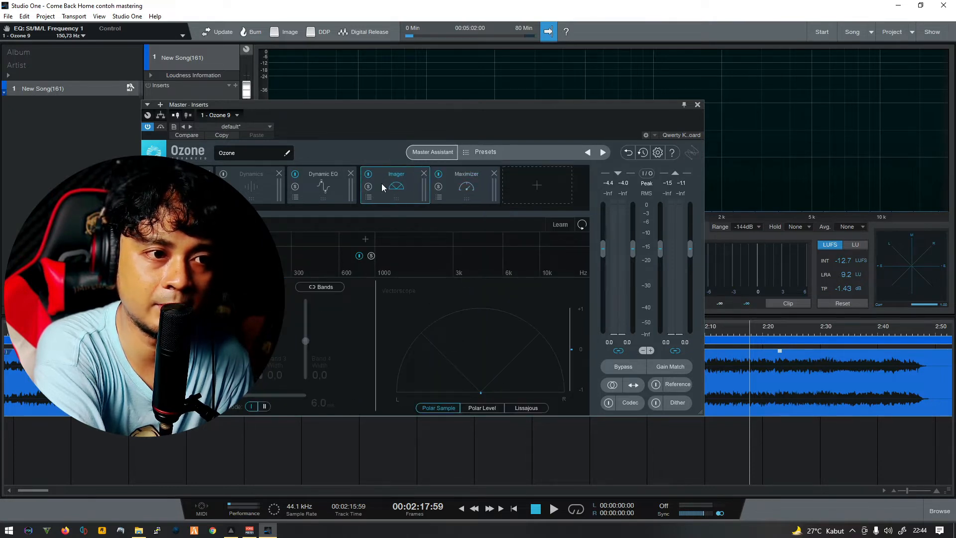
# Add Imager crossovers at about 1 kHz and 6 kHz, and let Learn reposition the crossovers during playback before stopping.
pyautogui.moveTo(434, 103); pyautogui.dragTo(347, 92)
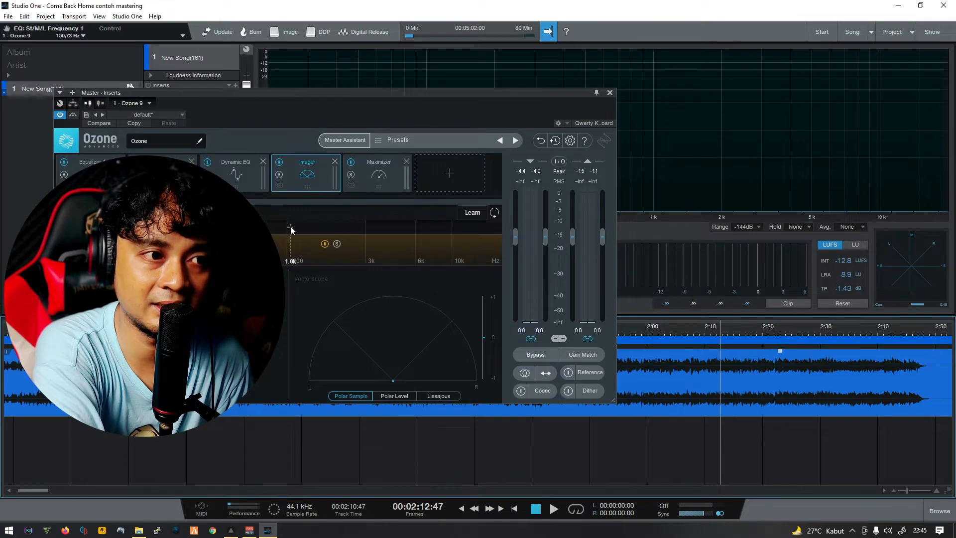
pyautogui.click(290, 227)
pyautogui.click(422, 228)
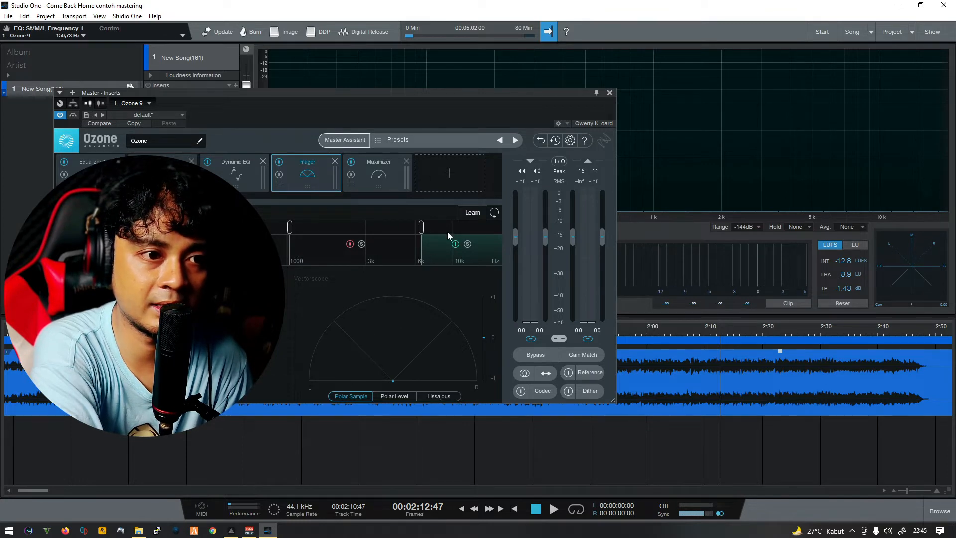
pyautogui.click(554, 509)
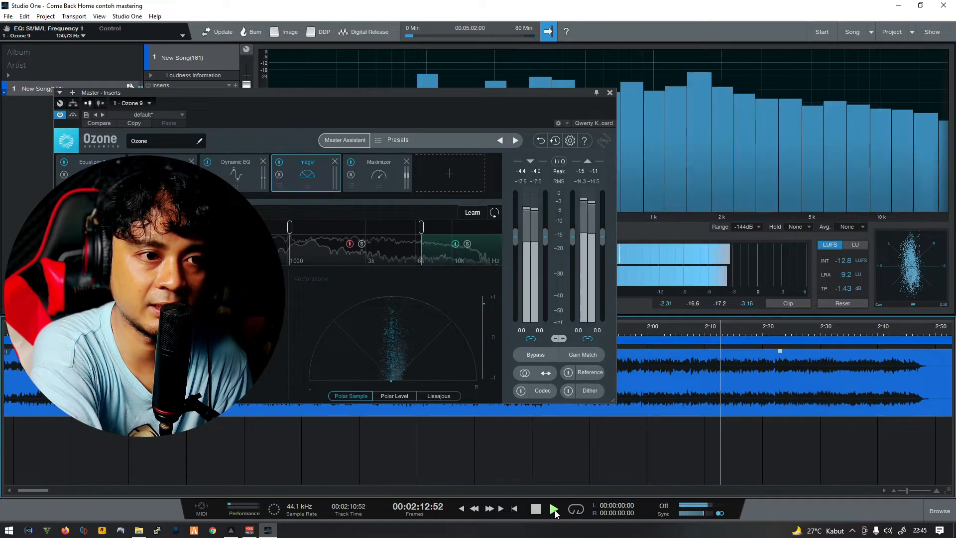
pyautogui.click(469, 214)
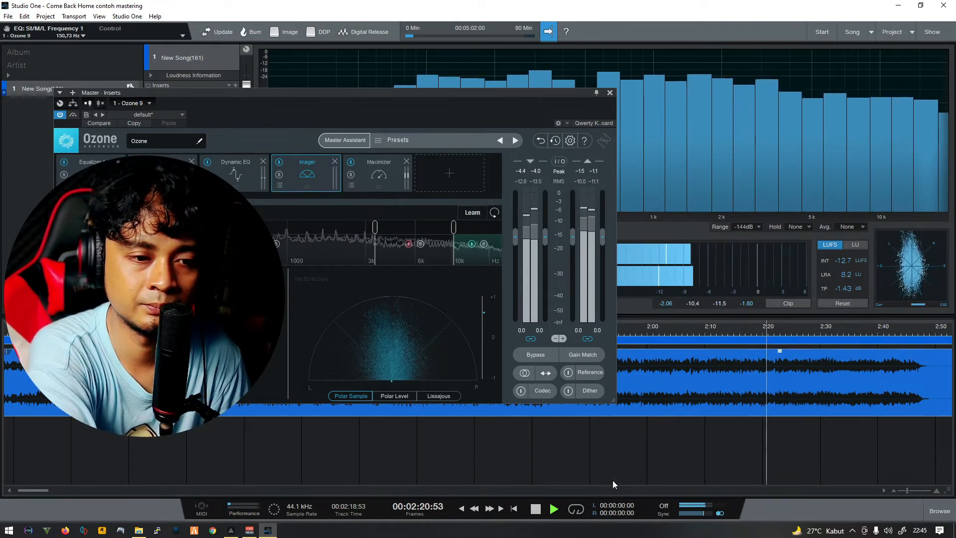
pyautogui.click(536, 509)
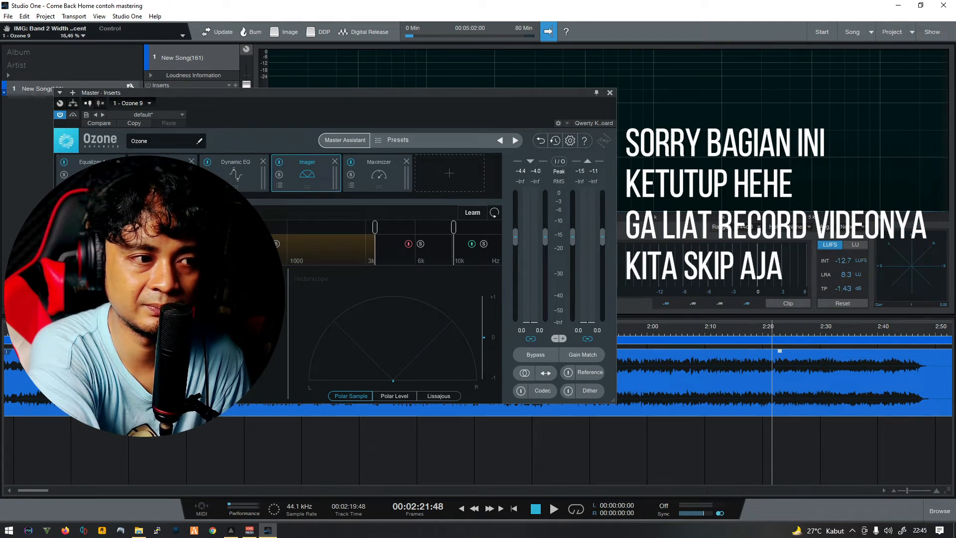
# Set the Imager's band 2 width to about 25 %, and open the Maximizer module.
pyautogui.moveTo(142, 324); pyautogui.dragTo(142, 324)
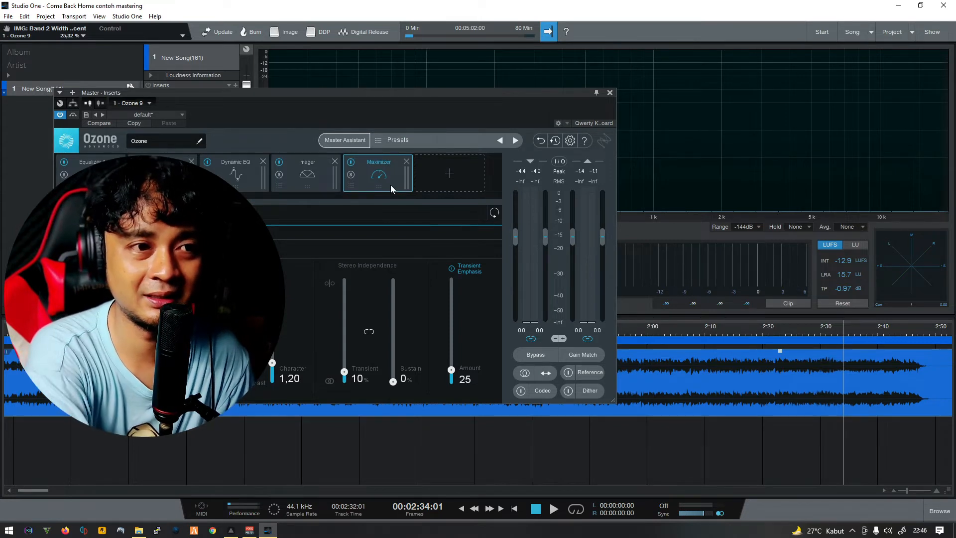
pyautogui.click(318, 181)
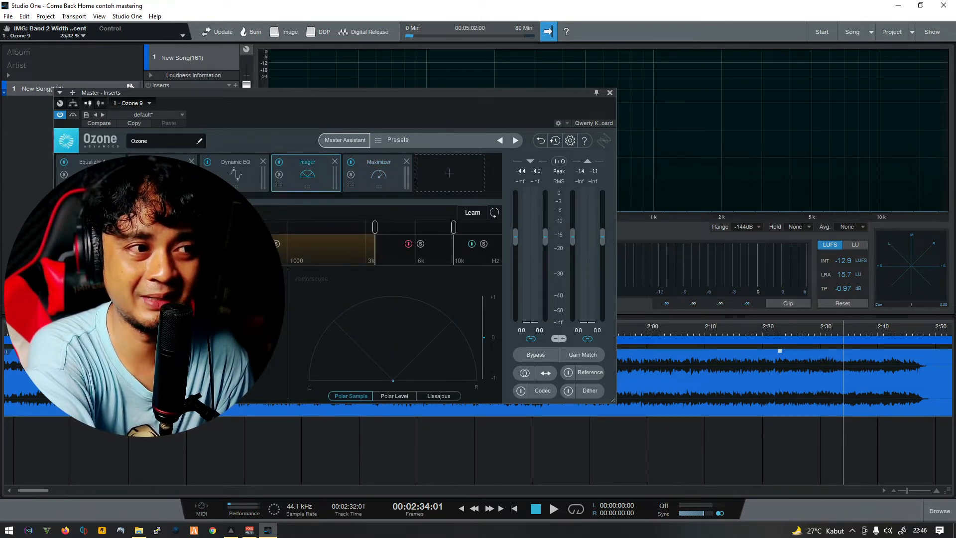
pyautogui.click(378, 182)
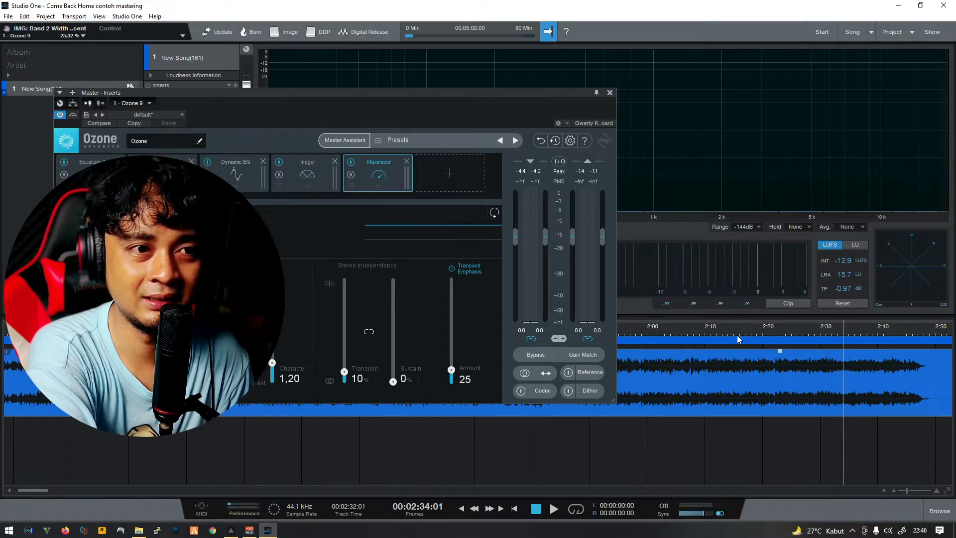
pyautogui.click(723, 336)
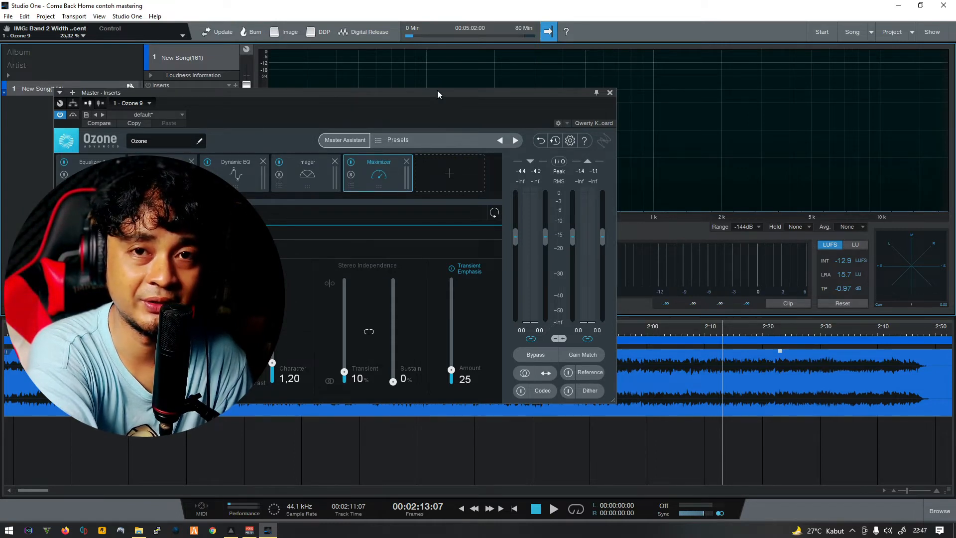
pyautogui.moveTo(437, 92); pyautogui.dragTo(522, 118)
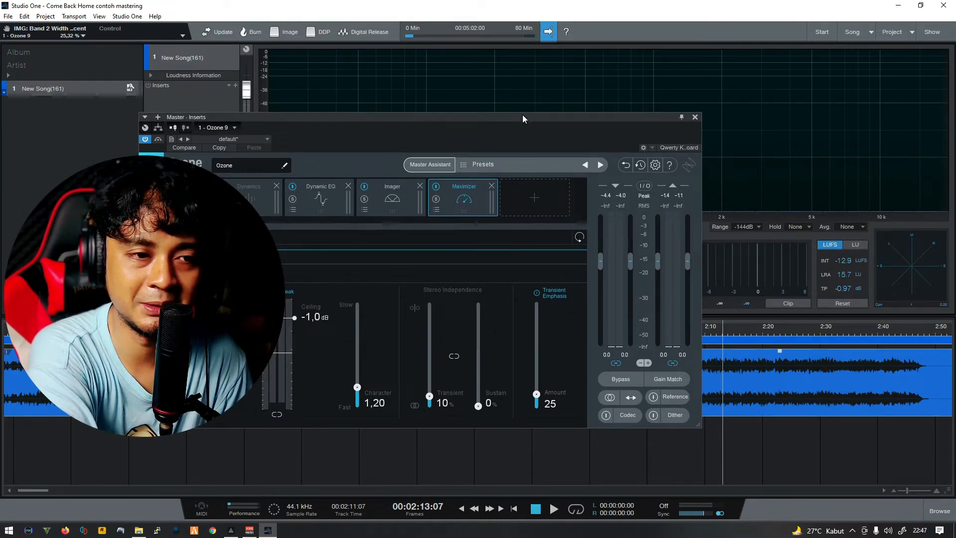
pyautogui.moveTo(523, 116); pyautogui.dragTo(449, 90)
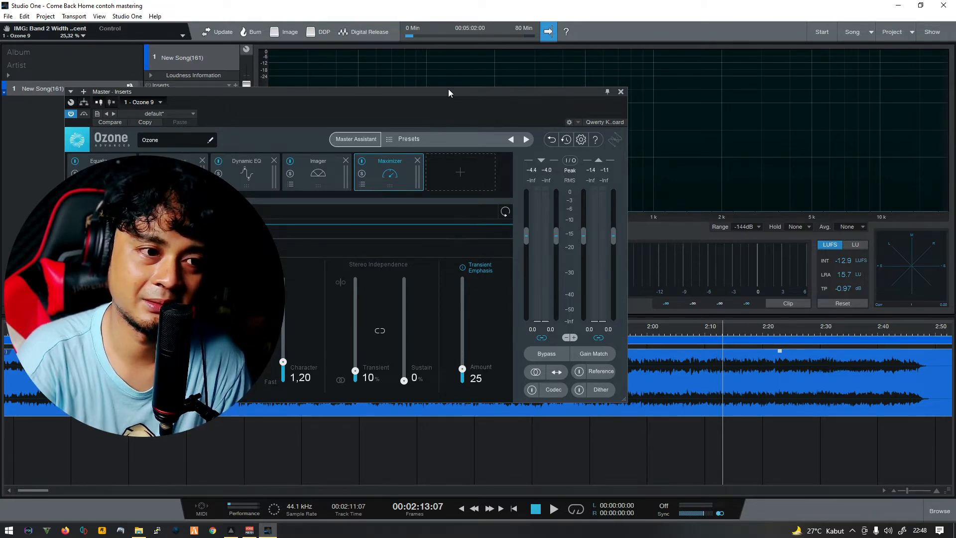
pyautogui.moveTo(448, 89); pyautogui.dragTo(500, 132)
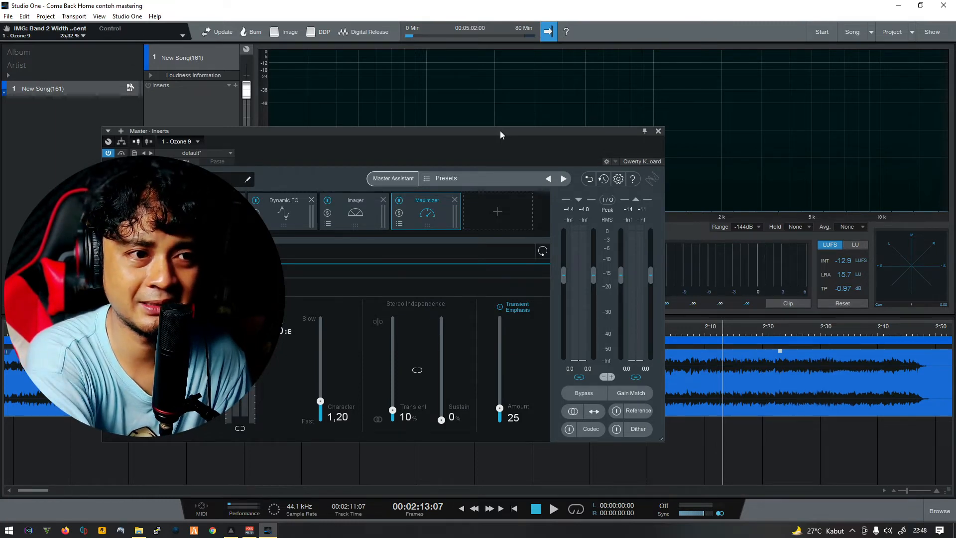
# Review the Equalizer, Imager and Maximizer modules in the Ozone signal chain, ending on the Maximizer.
pyautogui.click(142, 213)
pyautogui.click(409, 217)
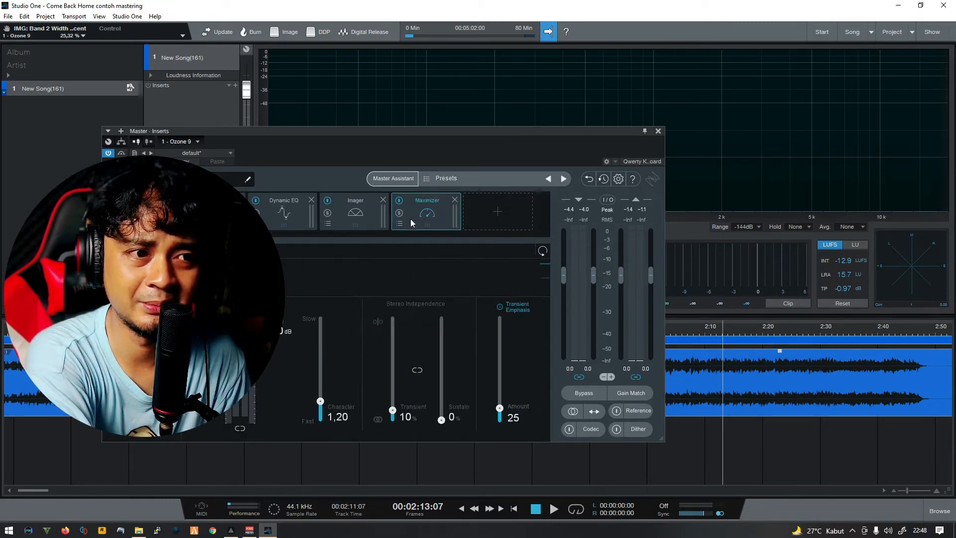
pyautogui.click(378, 223)
pyautogui.moveTo(483, 129); pyautogui.dragTo(433, 114)
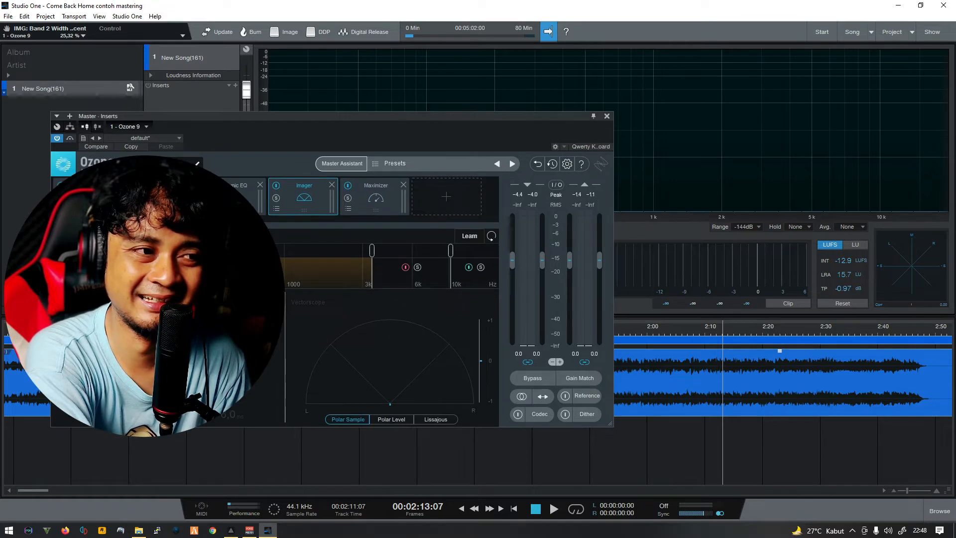
pyautogui.click(232, 207)
pyautogui.click(355, 202)
pyautogui.click(306, 208)
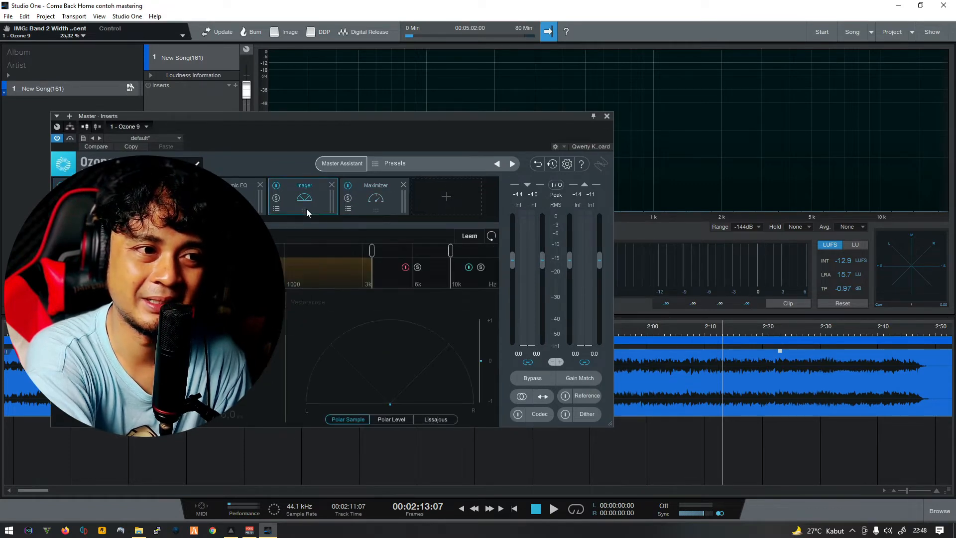
pyautogui.click(364, 202)
pyautogui.click(234, 204)
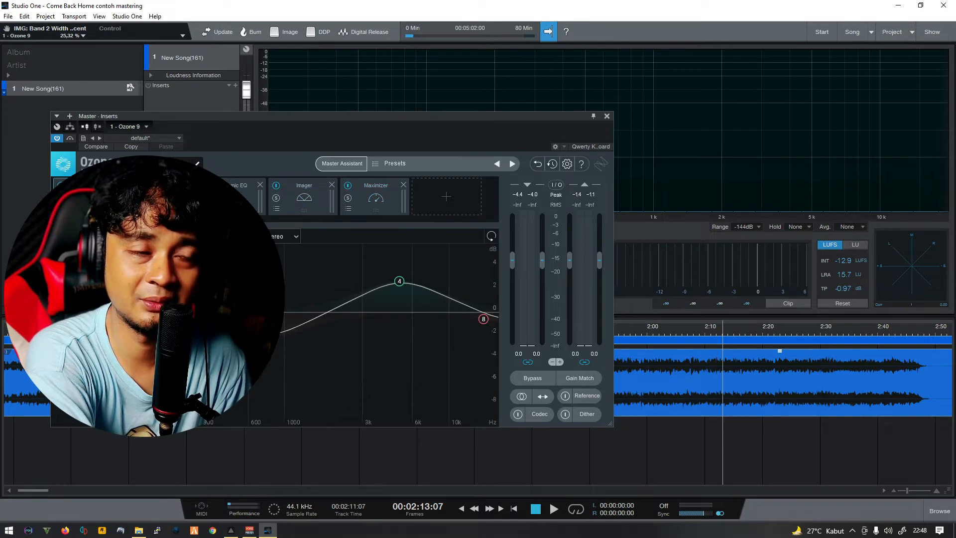
pyautogui.click(300, 206)
pyautogui.click(361, 199)
pyautogui.click(307, 207)
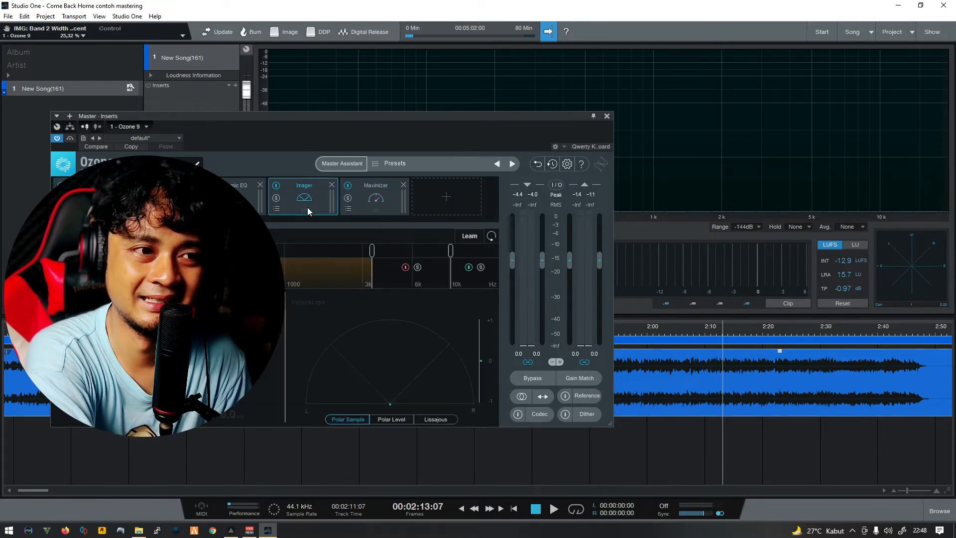
pyautogui.click(243, 200)
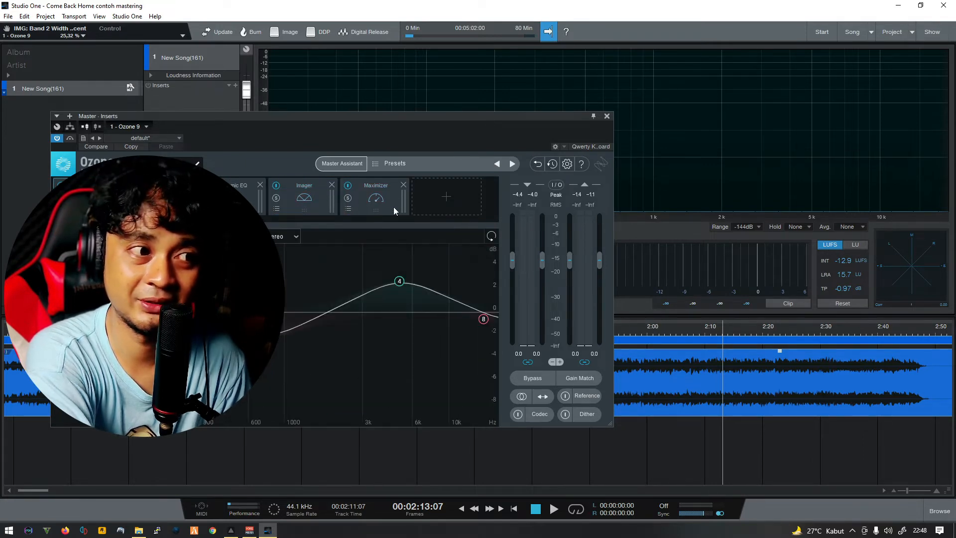
pyautogui.click(359, 206)
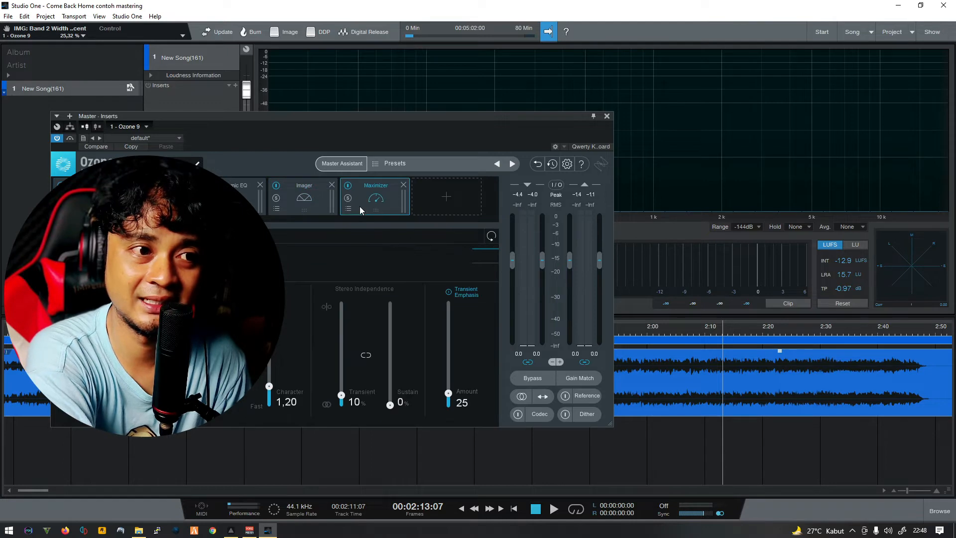
# Play the track briefly from about 2:08 with the Maximizer open, stop playback, and reset the loudness meter.
pyautogui.click(698, 336)
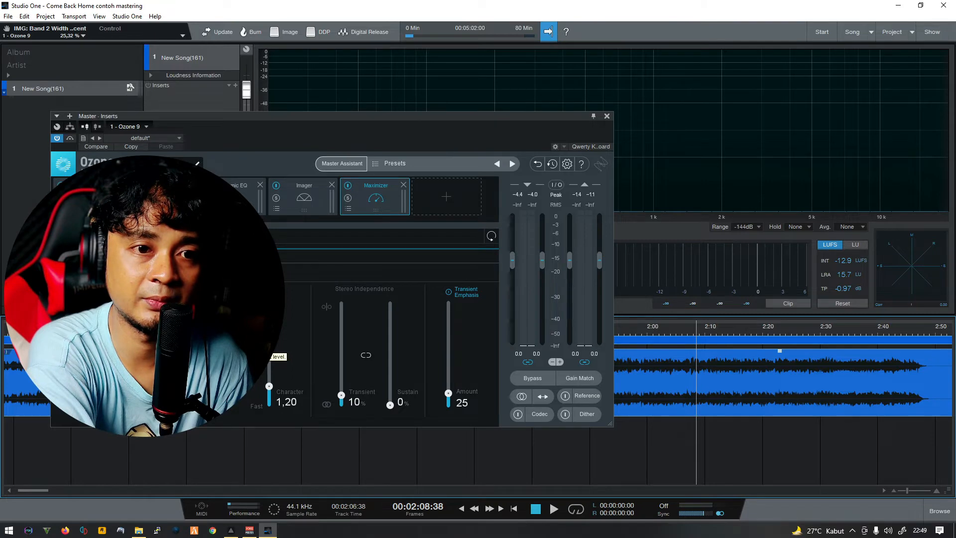
pyautogui.click(554, 509)
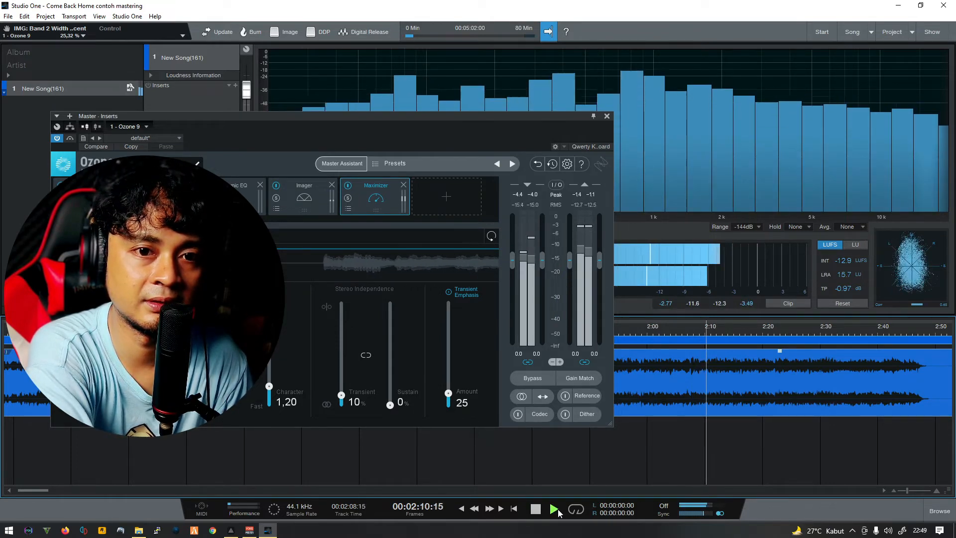
pyautogui.press('space')
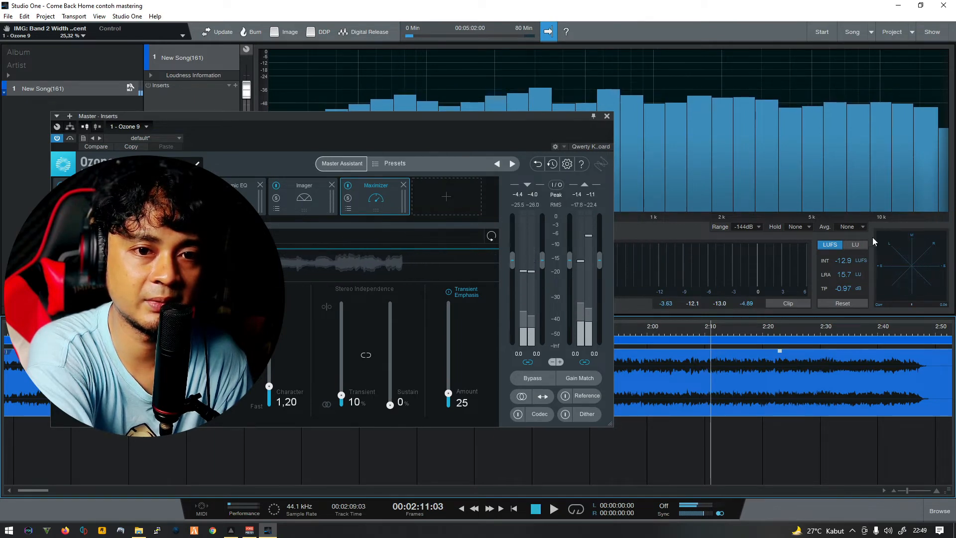
pyautogui.click(842, 305)
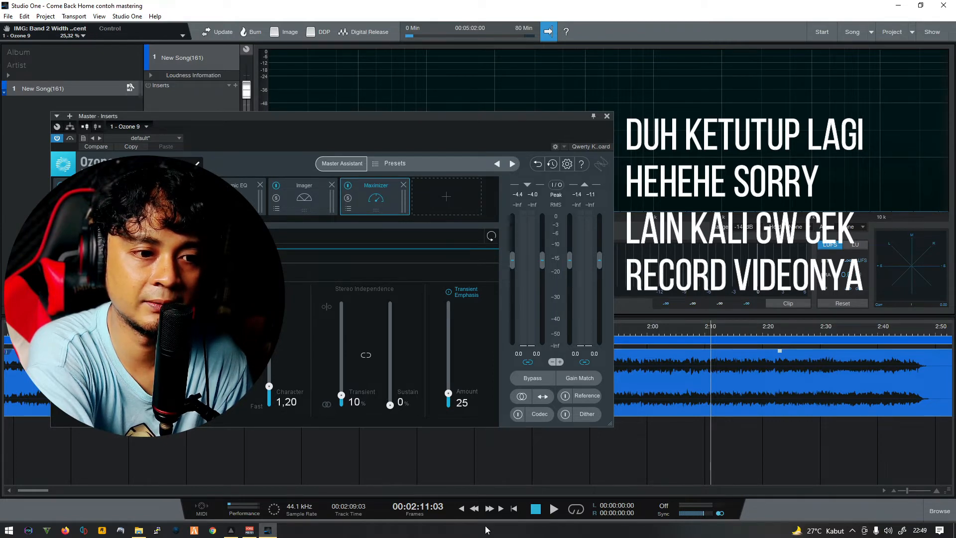
# Play the track briefly from about 2:11, stop, and try a Maximizer threshold of -20 dB.
pyautogui.click(555, 509)
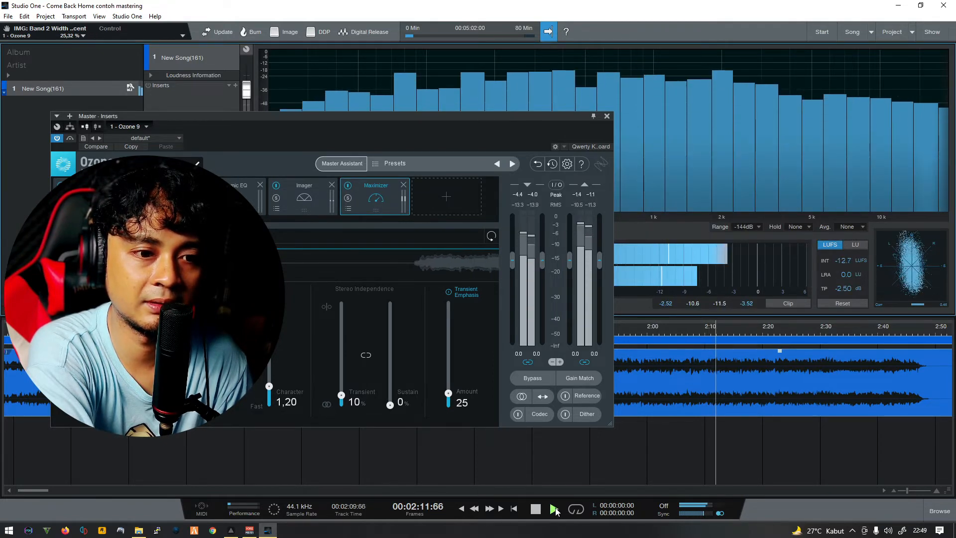
pyautogui.click(537, 509)
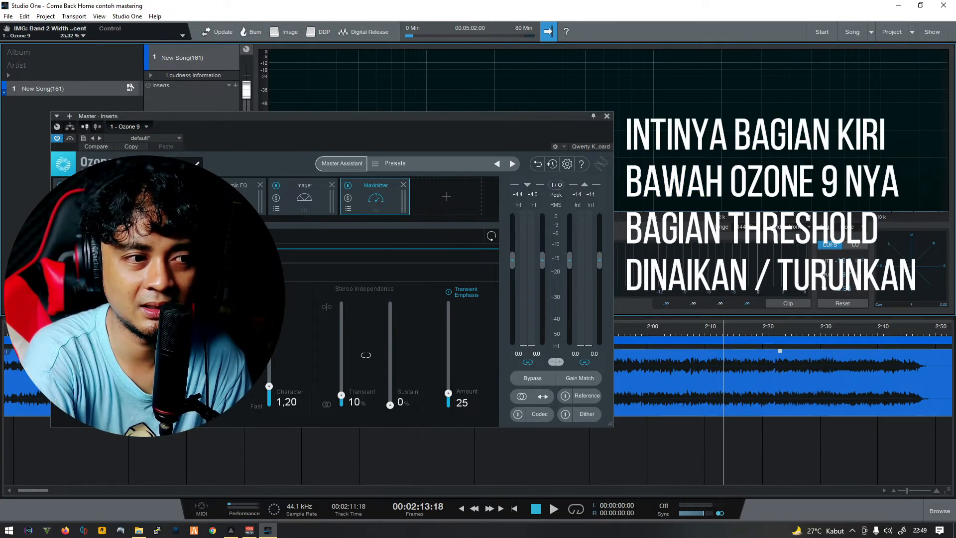
pyautogui.click(100, 329)
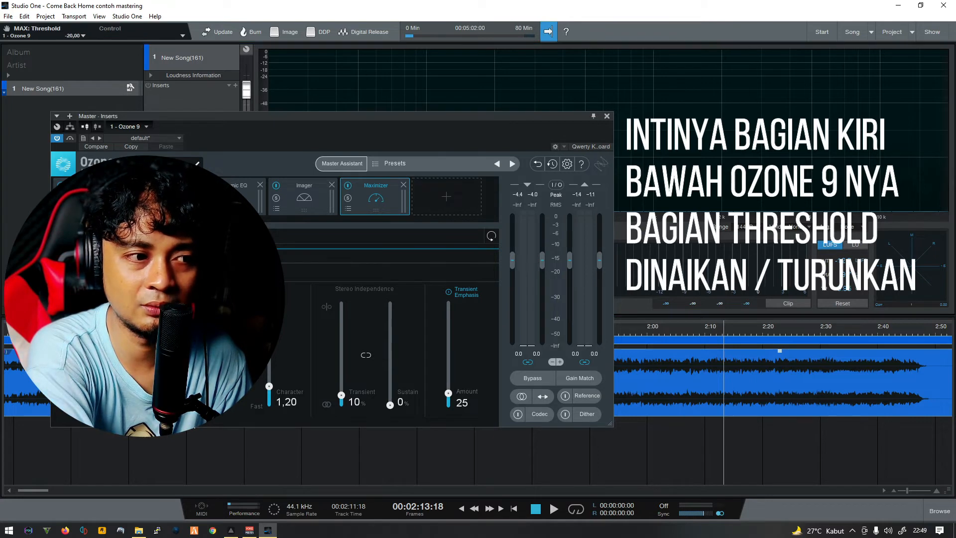
# Play from about 2:13, try a Maximizer threshold of about -8 dB, reset the loudness meter during playback, and stop.
pyautogui.click(554, 509)
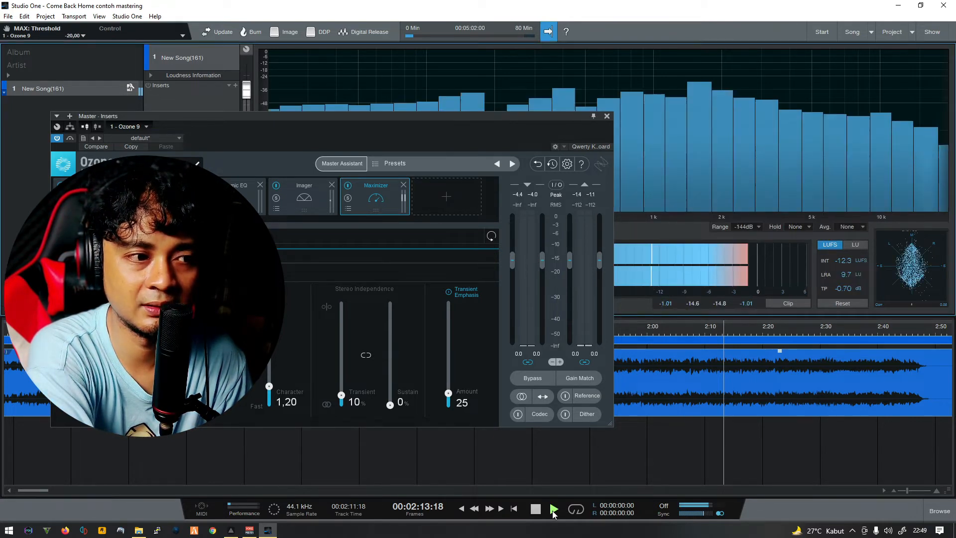
pyautogui.press('space')
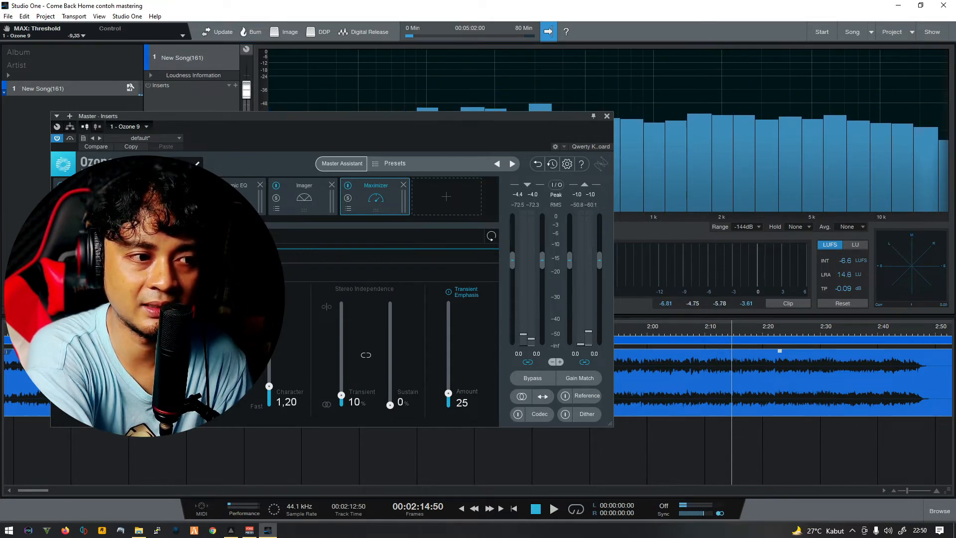
pyautogui.press('space')
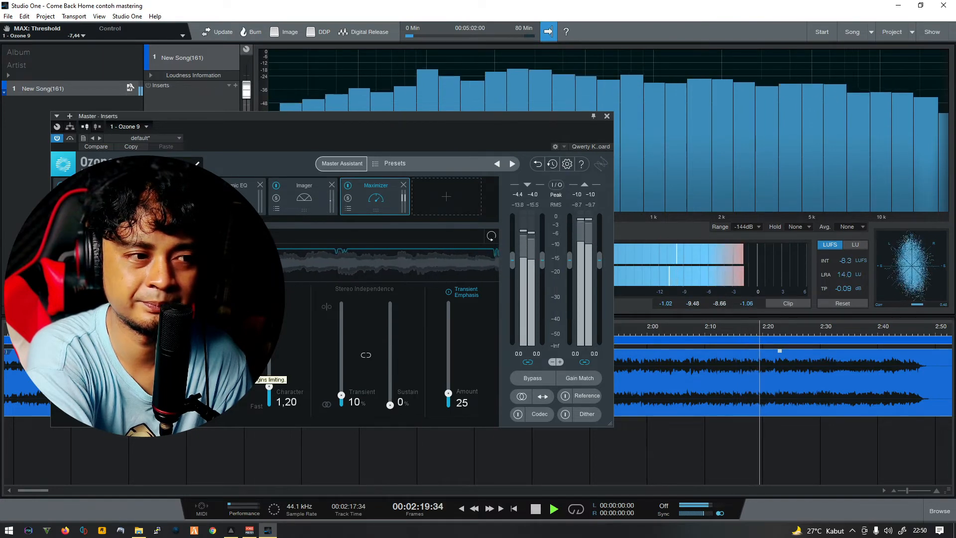
pyautogui.click(855, 301)
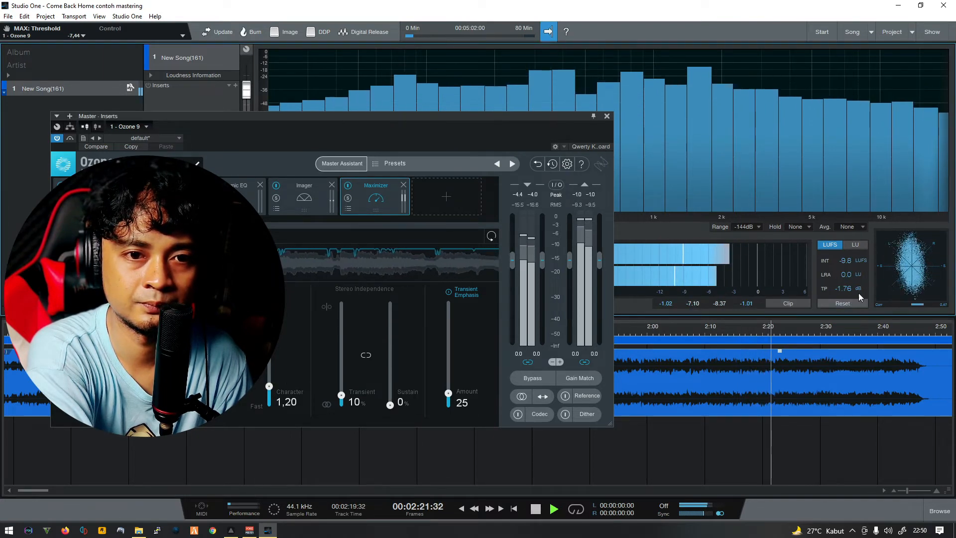
pyautogui.click(536, 509)
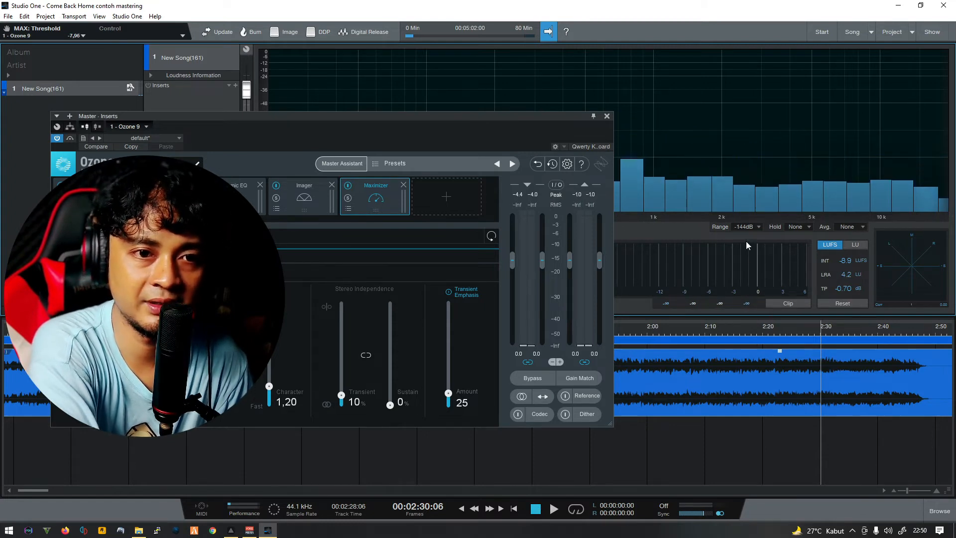
# Play from about 2:19, try a Maximizer threshold of about -11.6 dB, reset the loudness meter and replay the passage before stopping.
pyautogui.moveTo(751, 253)
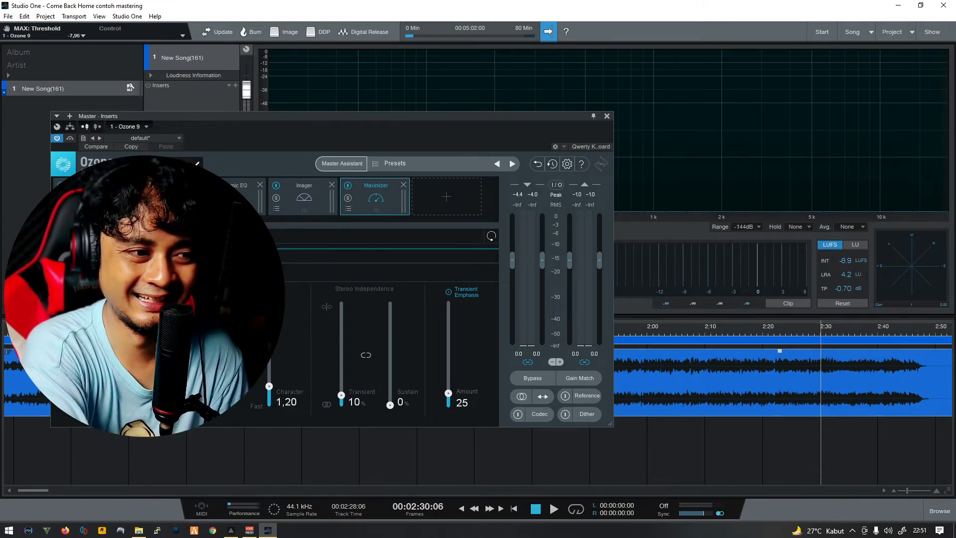
pyautogui.click(761, 325)
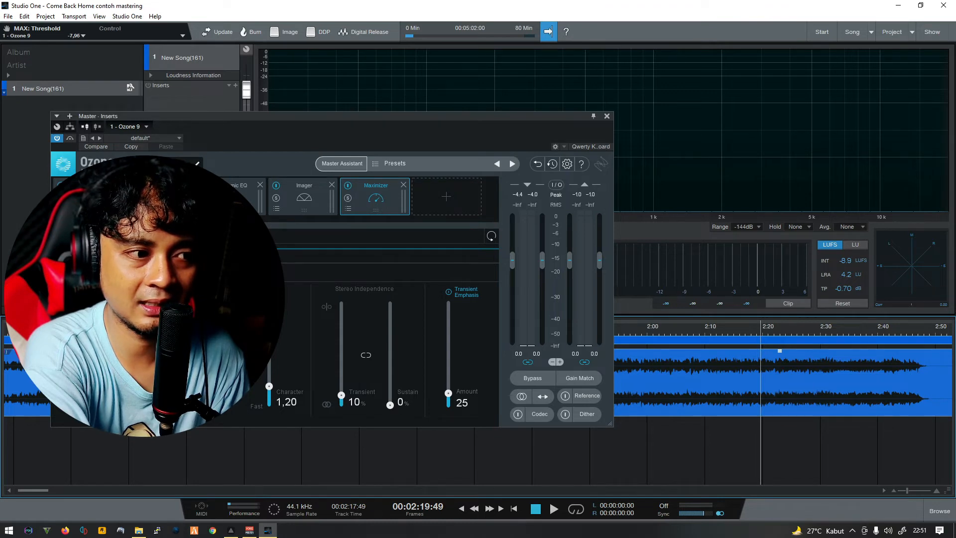
pyautogui.click(554, 509)
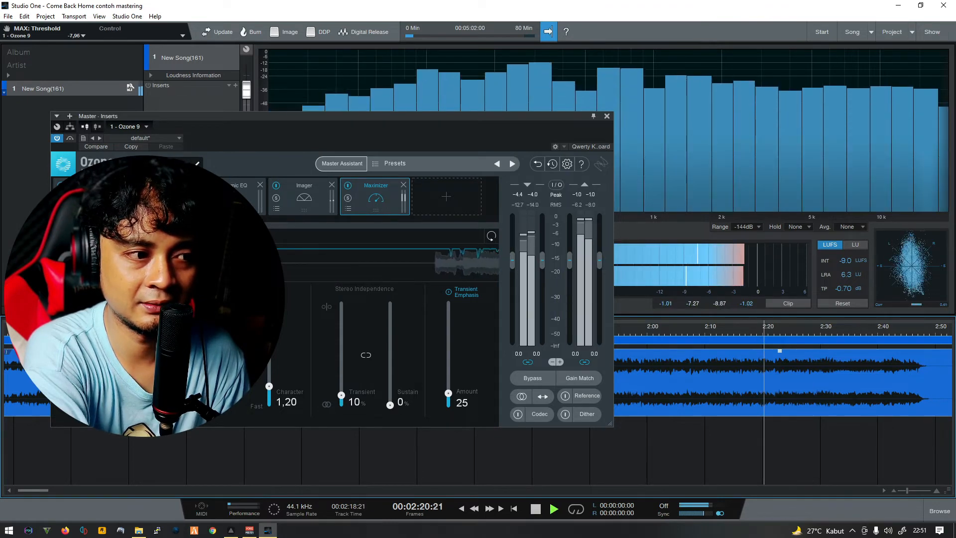
pyautogui.moveTo(79, 402); pyautogui.dragTo(80, 359)
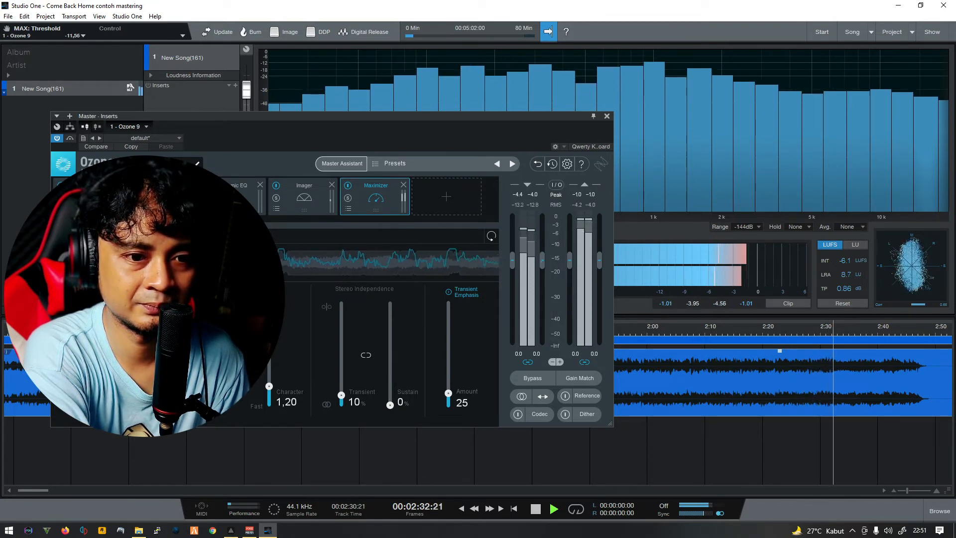
pyautogui.click(859, 301)
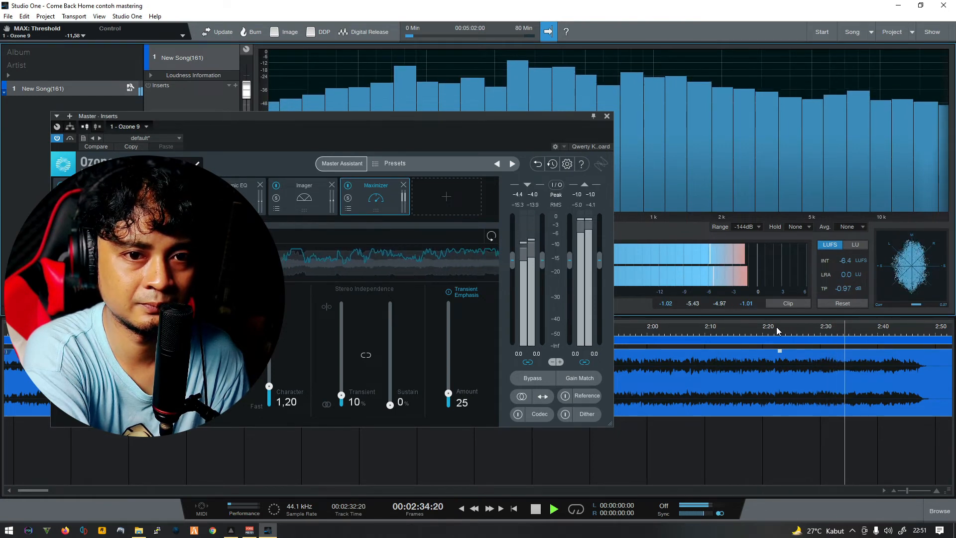
pyautogui.click(764, 327)
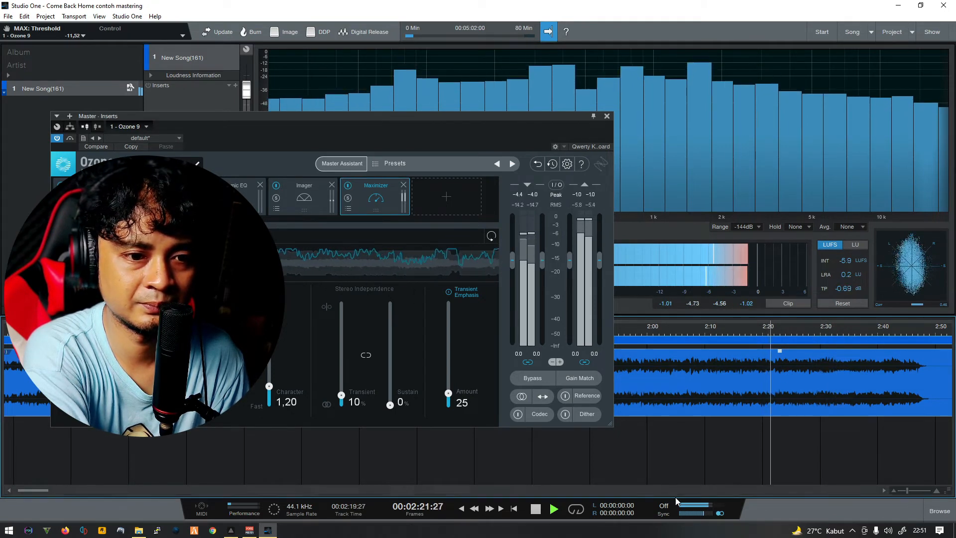
pyautogui.click(536, 510)
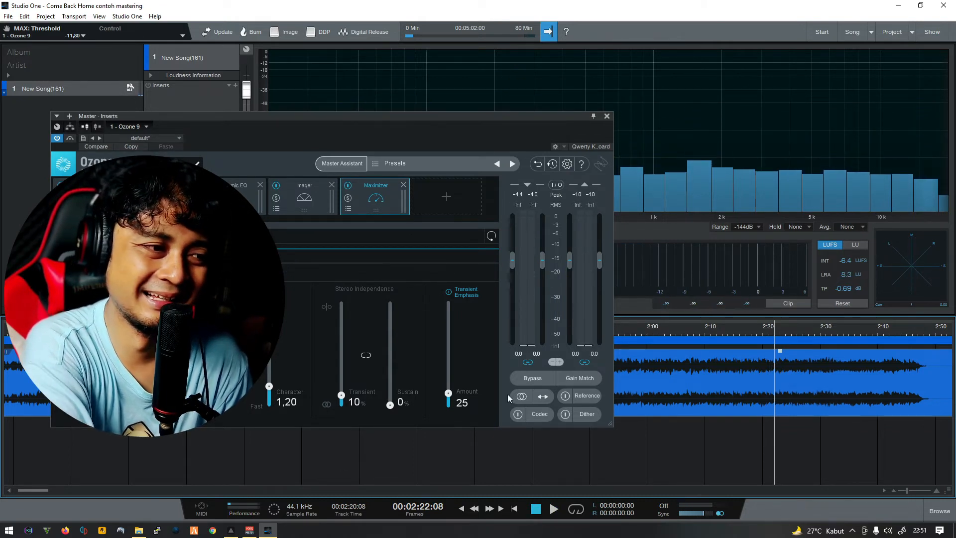
# Set the Maximizer threshold to about -8.6 dB during playback, reset the loudness meter, and replay from about 2:15 before stopping.
pyautogui.click(554, 509)
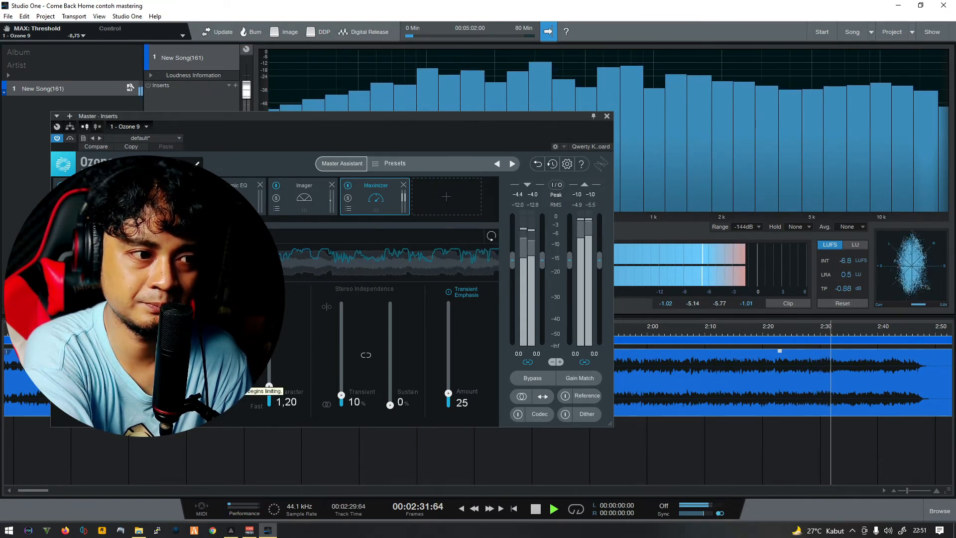
pyautogui.click(846, 304)
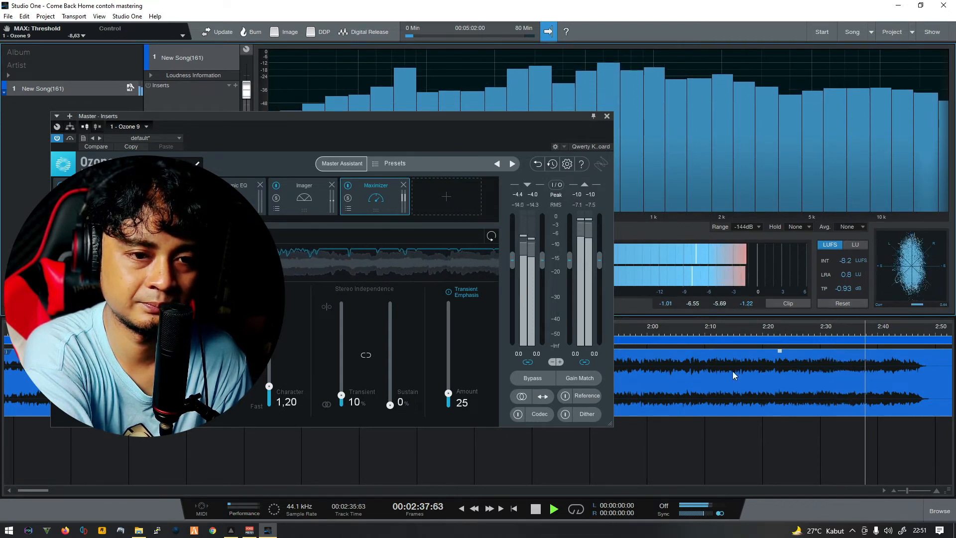
pyautogui.click(740, 325)
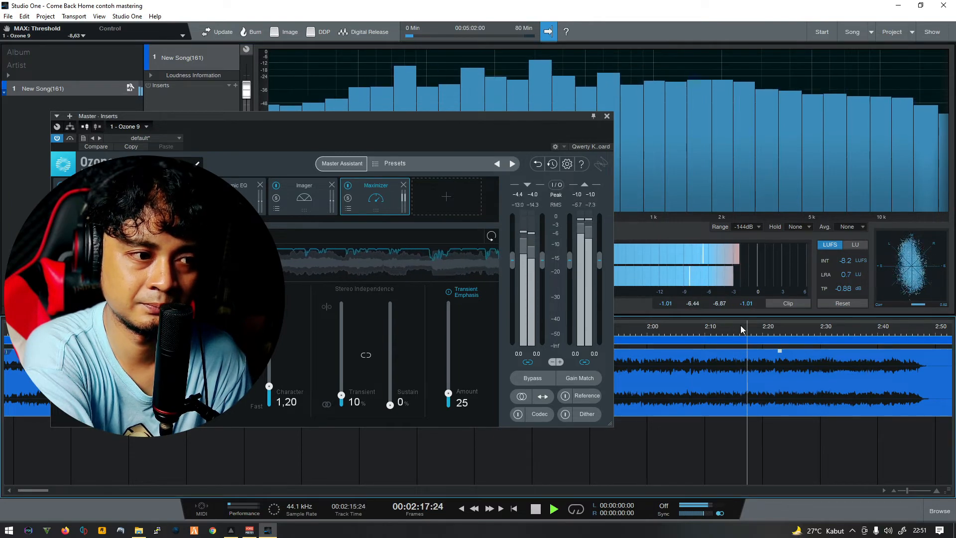
pyautogui.click(536, 509)
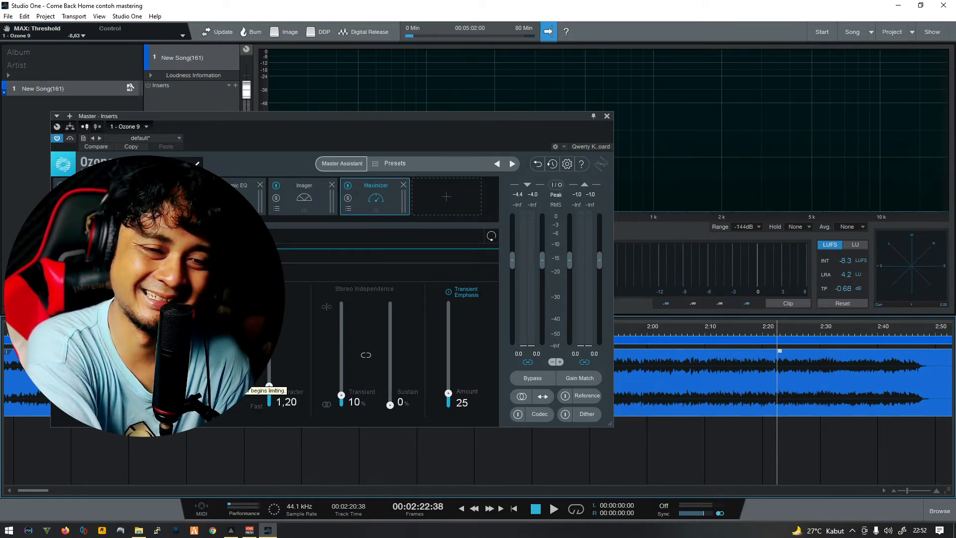
# Play the track from about 2:10, reset the loudness meter to check integrated loudness, and stop playback.
pyautogui.click(705, 329)
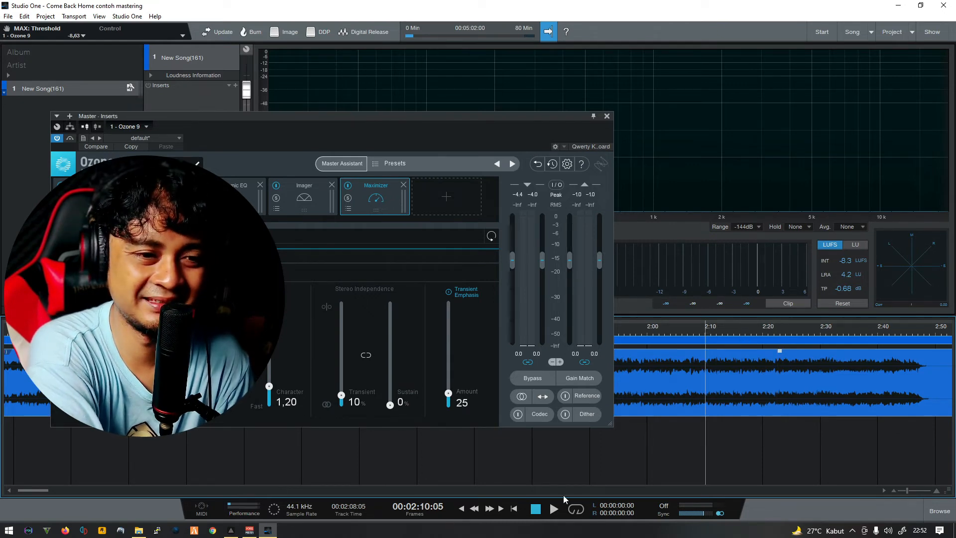
pyautogui.click(555, 510)
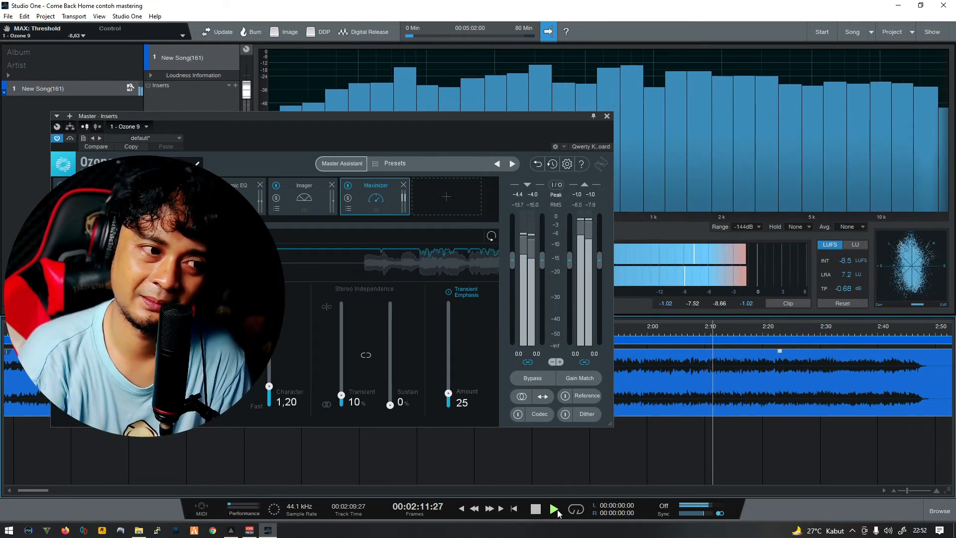
pyautogui.click(854, 304)
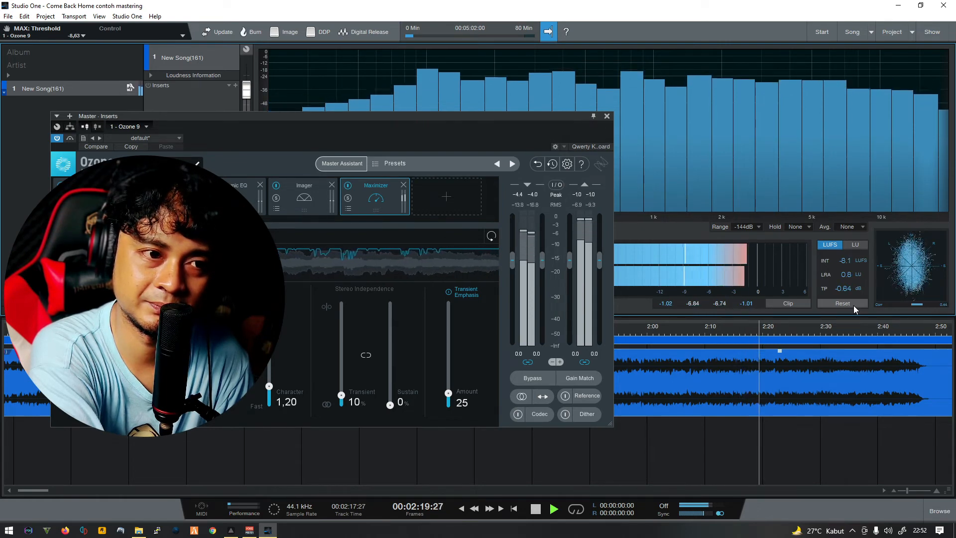
pyautogui.click(536, 510)
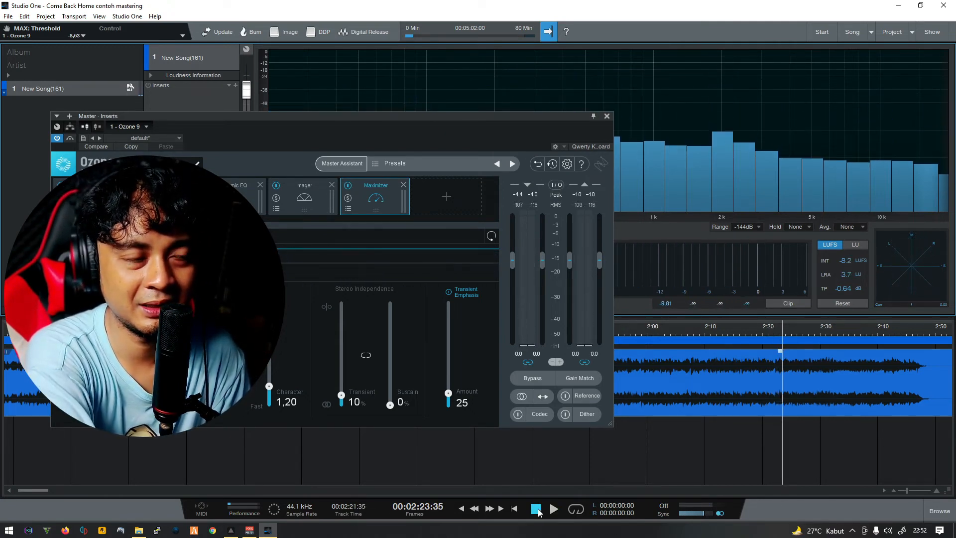
# Review the Equalizer, Dynamic EQ, Imager and Maximizer modules in the Ozone chain and the list of modules available to add.
pyautogui.click(90, 196)
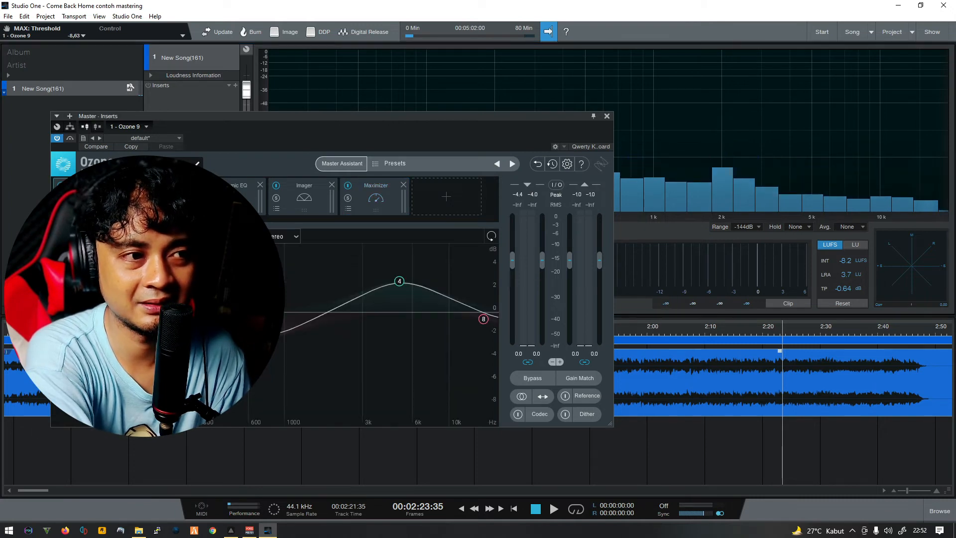
pyautogui.click(322, 210)
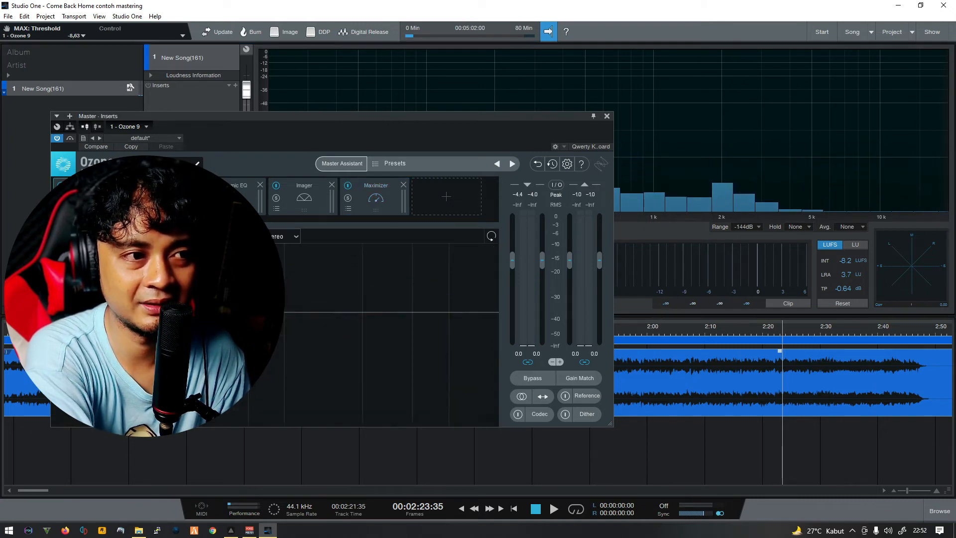
pyautogui.click(391, 197)
pyautogui.click(245, 199)
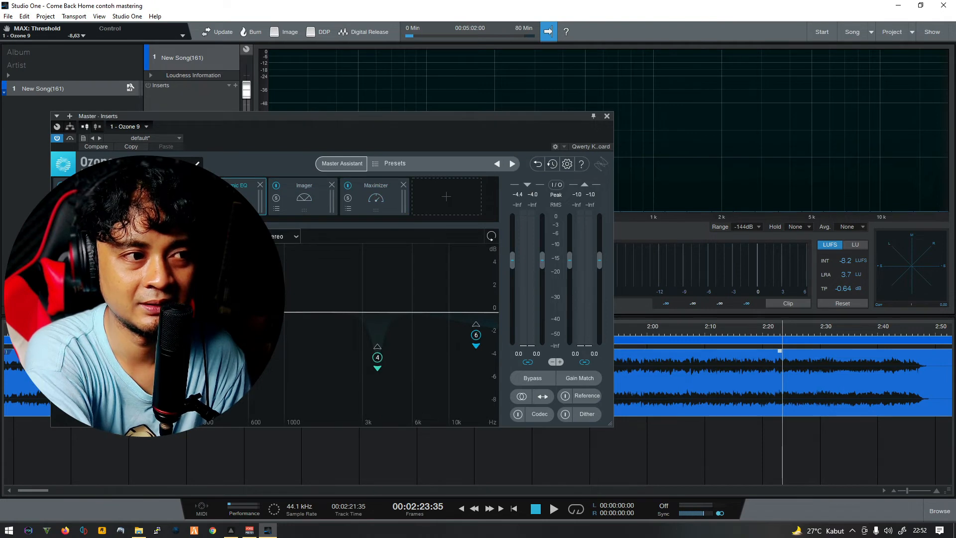
pyautogui.click(316, 202)
pyautogui.click(384, 202)
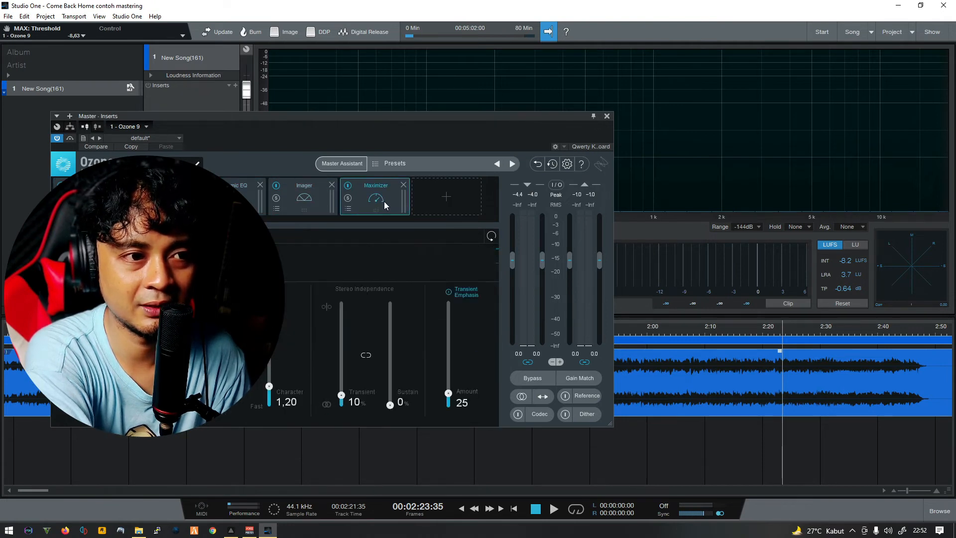
pyautogui.click(299, 206)
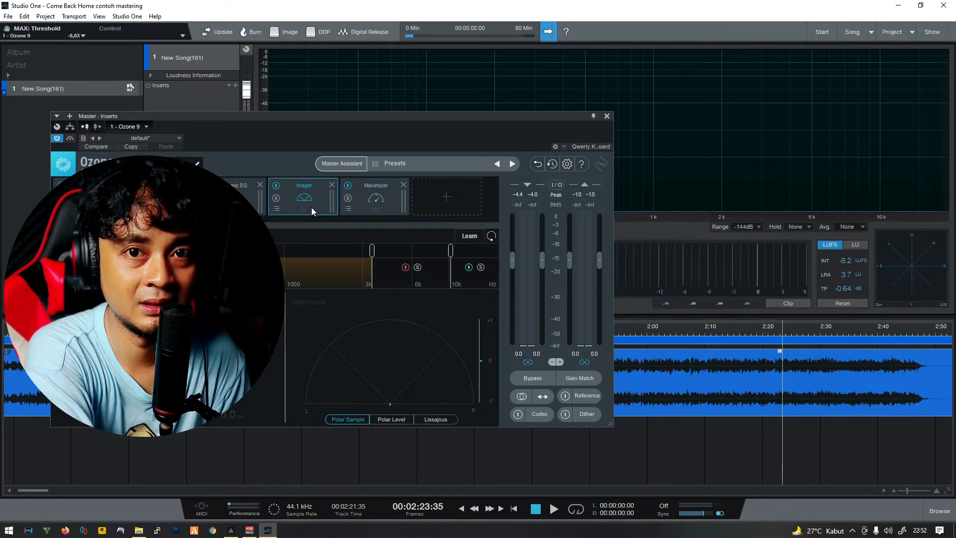
pyautogui.click(378, 207)
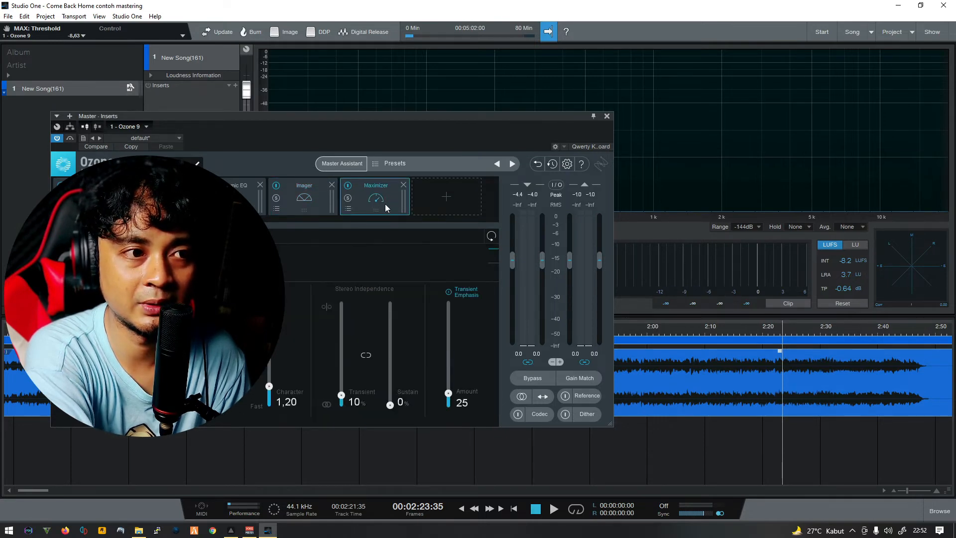
pyautogui.click(316, 204)
pyautogui.click(435, 196)
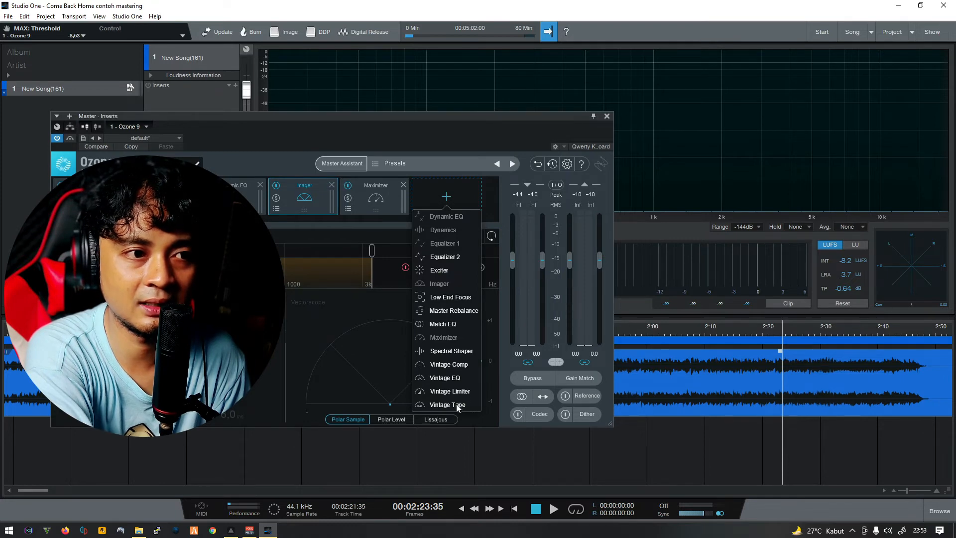
pyautogui.click(301, 207)
pyautogui.click(89, 206)
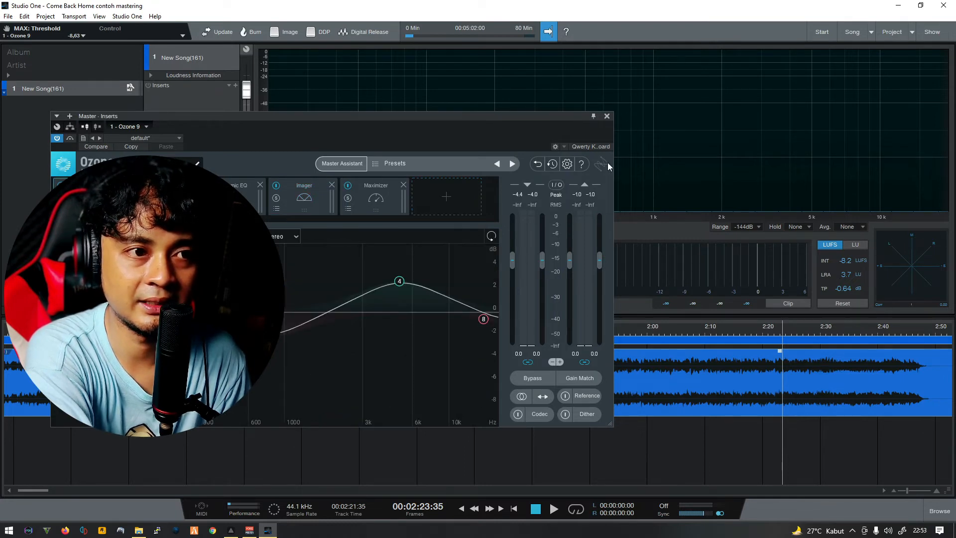
# Close the Ozone 9 plug-in window and open the Digital Release export settings.
pyautogui.click(606, 117)
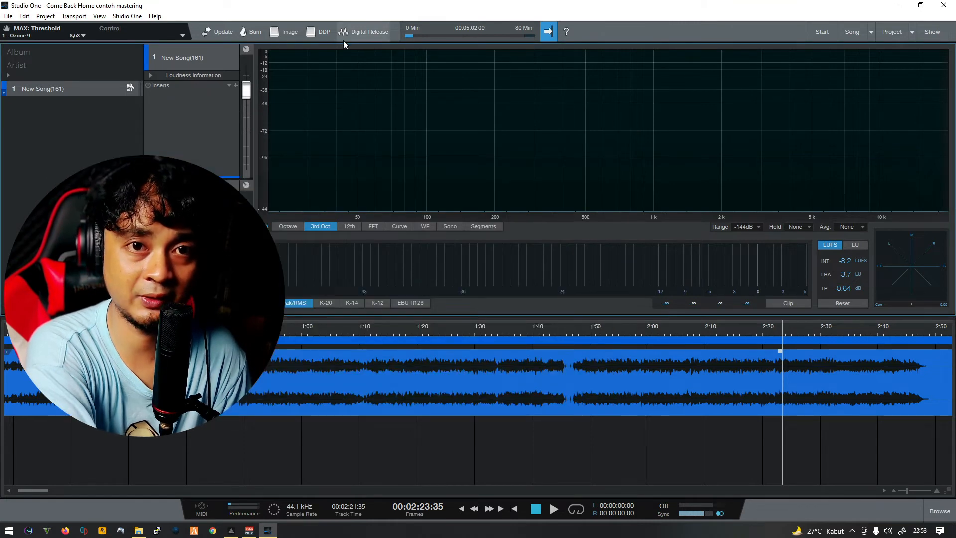
pyautogui.click(371, 33)
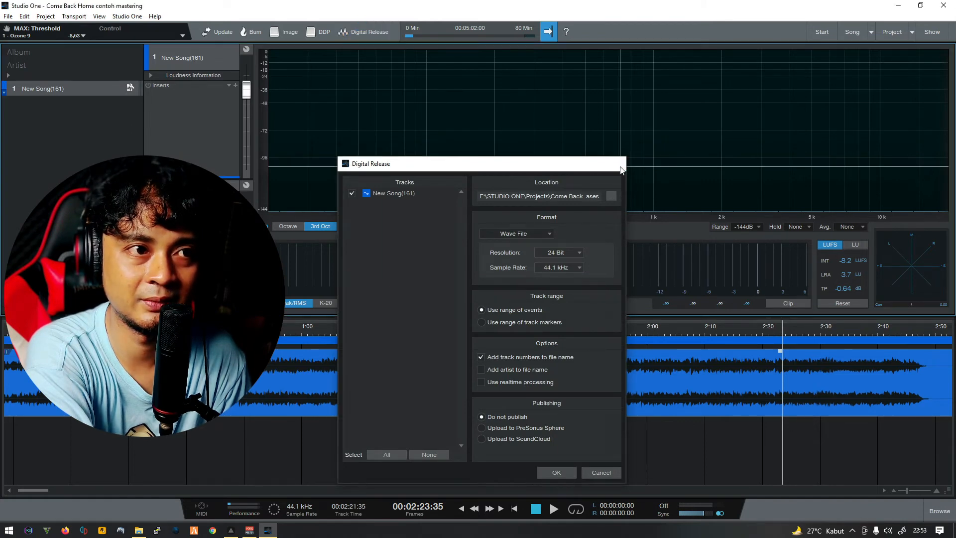
pyautogui.click(360, 32)
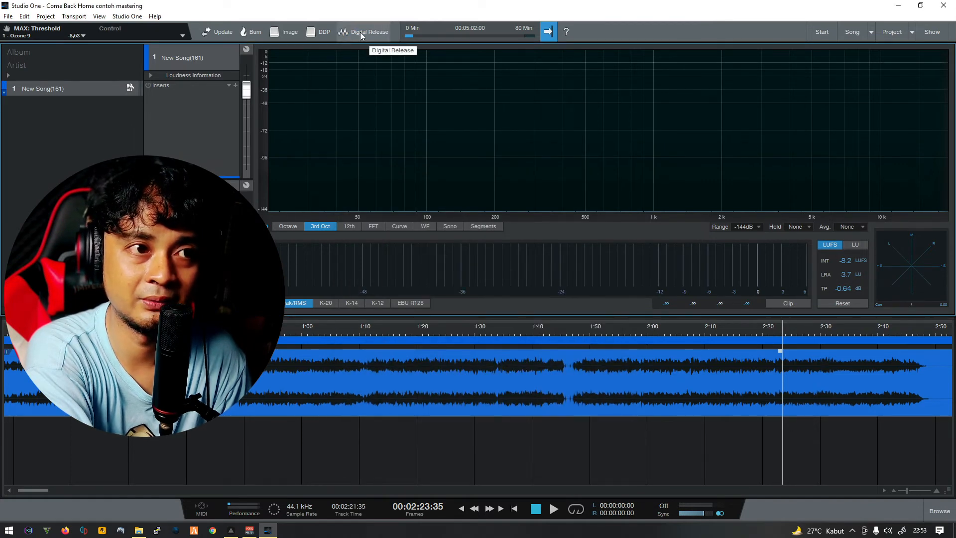
pyautogui.click(360, 32)
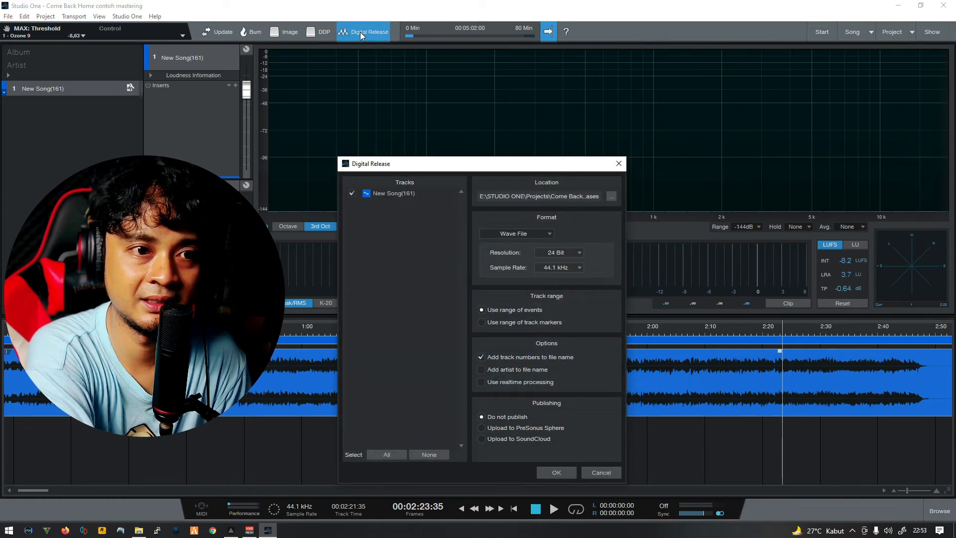
# Check the resolution options and export the track as a 24-bit, 44.1 kHz Wave file using the range of events, without publishing.
pyautogui.moveTo(560, 165); pyautogui.dragTo(571, 92)
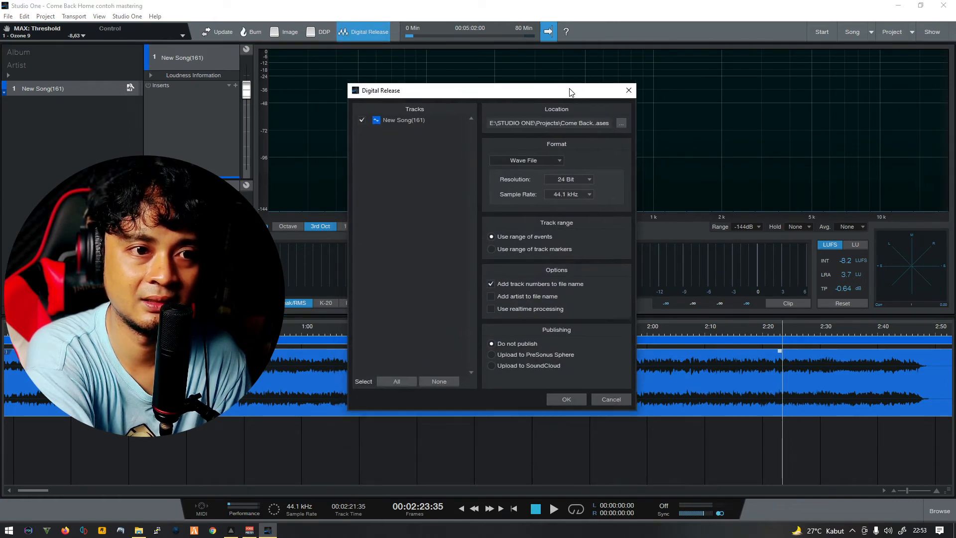
pyautogui.click(588, 180)
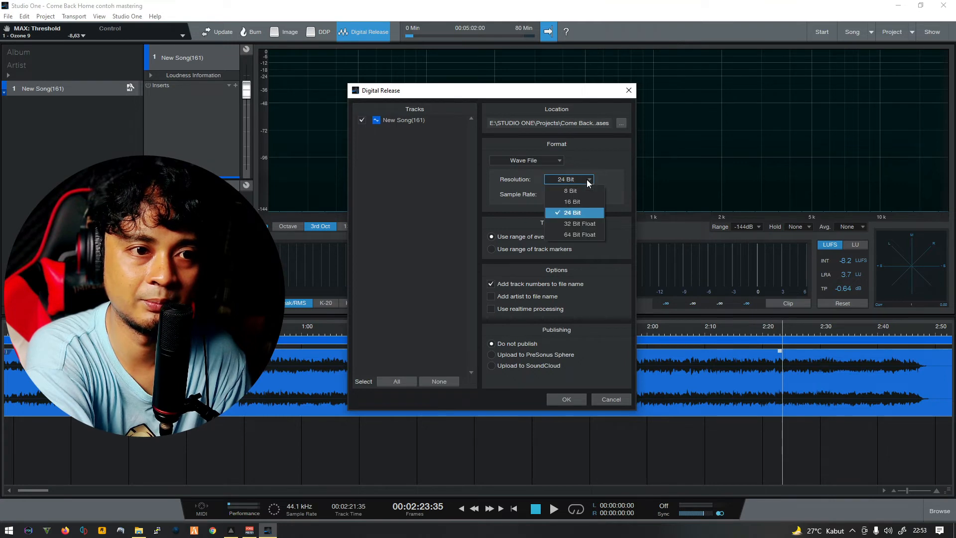
pyautogui.click(611, 182)
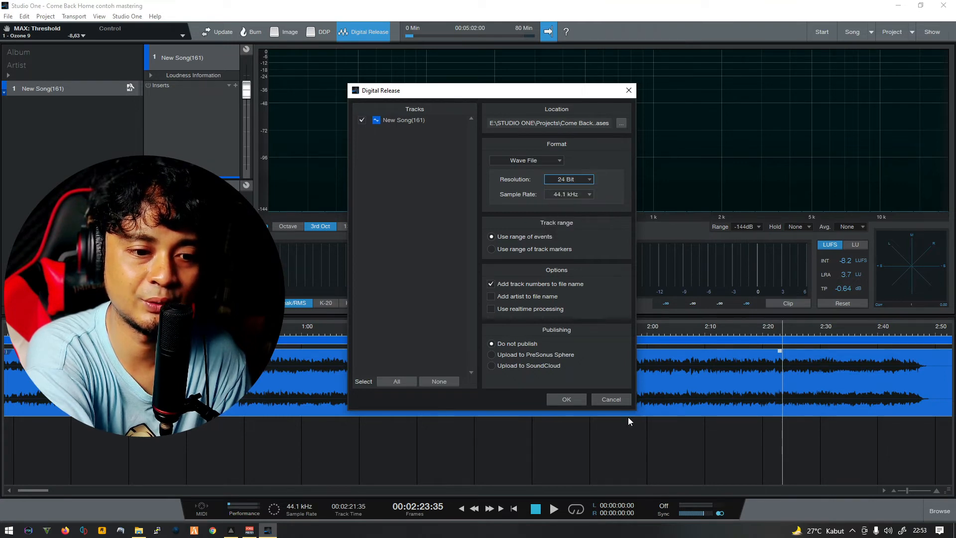
pyautogui.moveTo(587, 97)
pyautogui.mouseDown()
pyautogui.moveTo(731, 132)
pyautogui.moveTo(600, 110)
pyautogui.mouseUp()
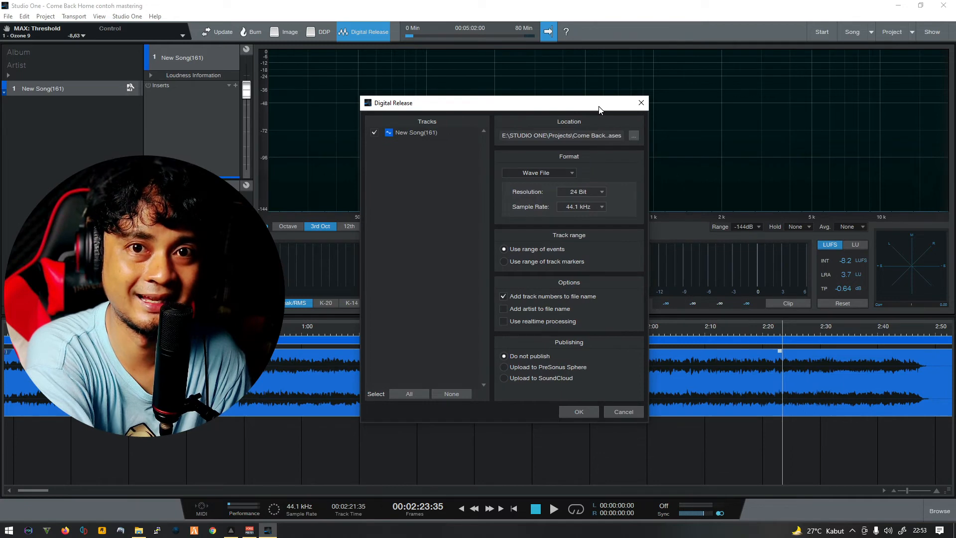
pyautogui.click(589, 414)
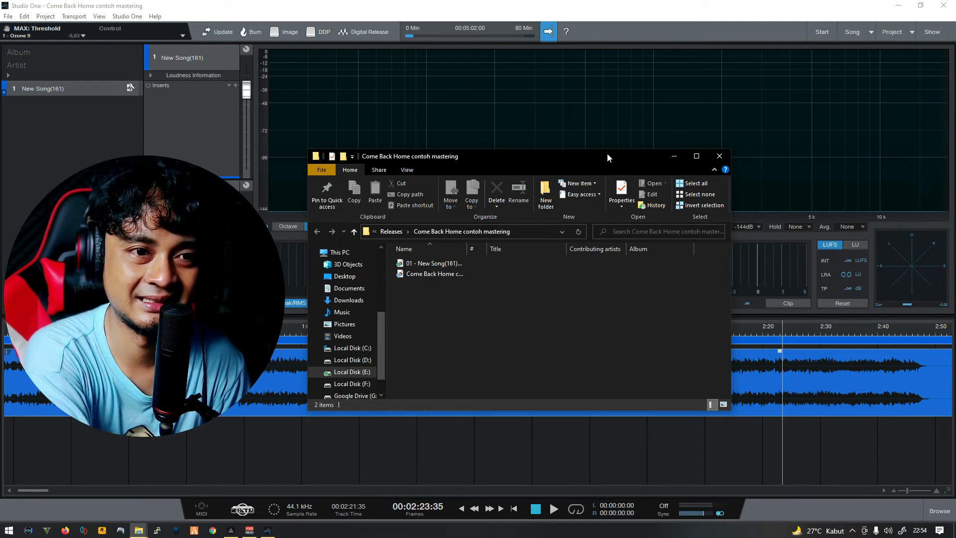
pyautogui.moveTo(607, 157); pyautogui.dragTo(630, 172)
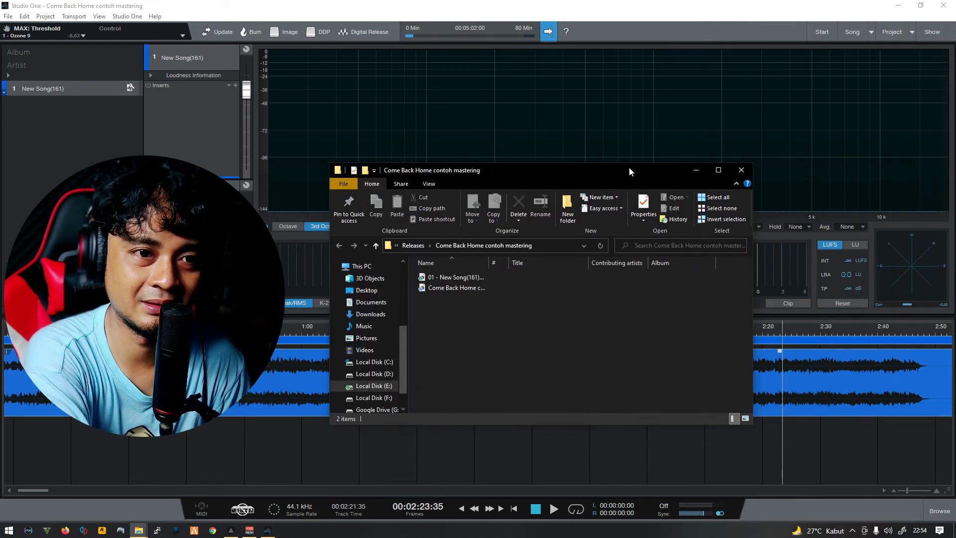
pyautogui.moveTo(638, 170); pyautogui.dragTo(659, 189)
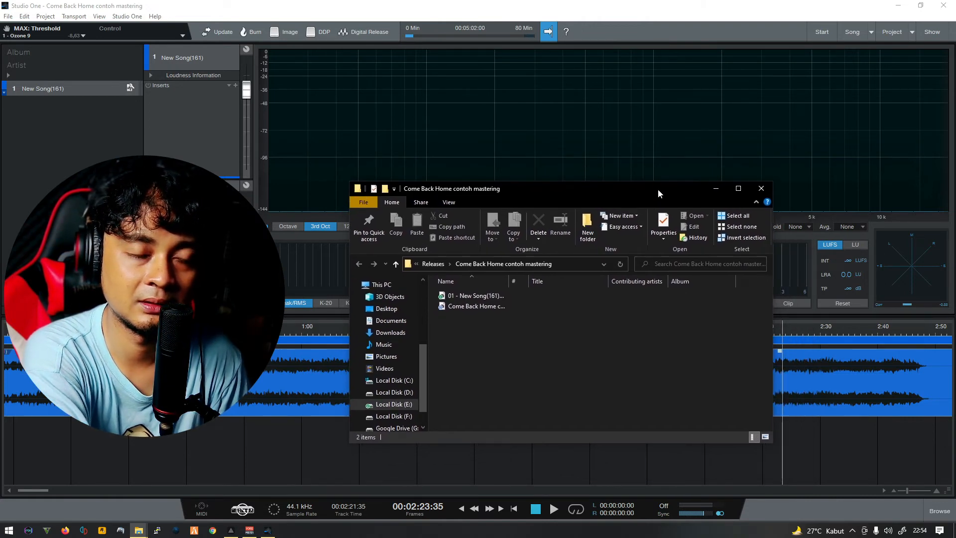
pyautogui.moveTo(659, 189); pyautogui.dragTo(692, 183)
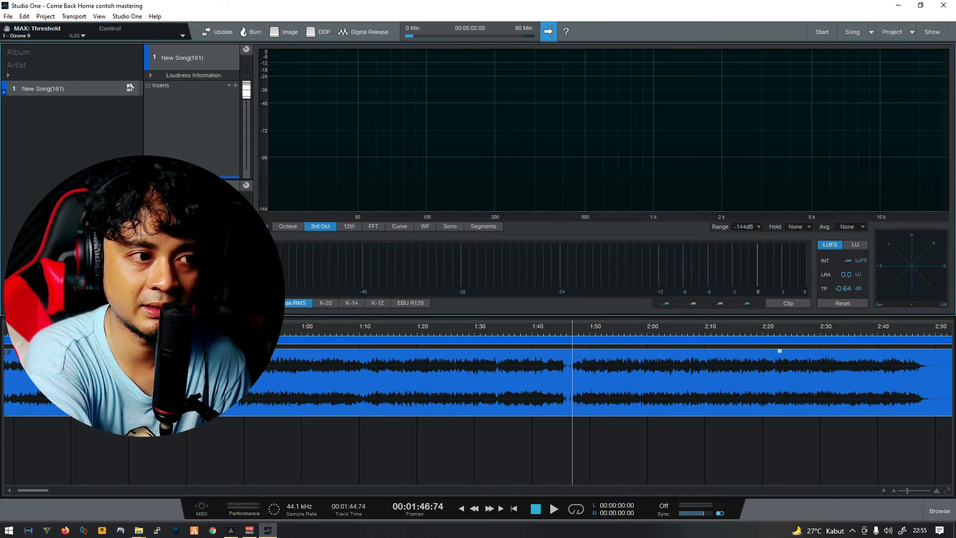
# Play the track from about 1:46 to 2:14, stop playback, and return the playhead to about 1:46.
pyautogui.click(554, 509)
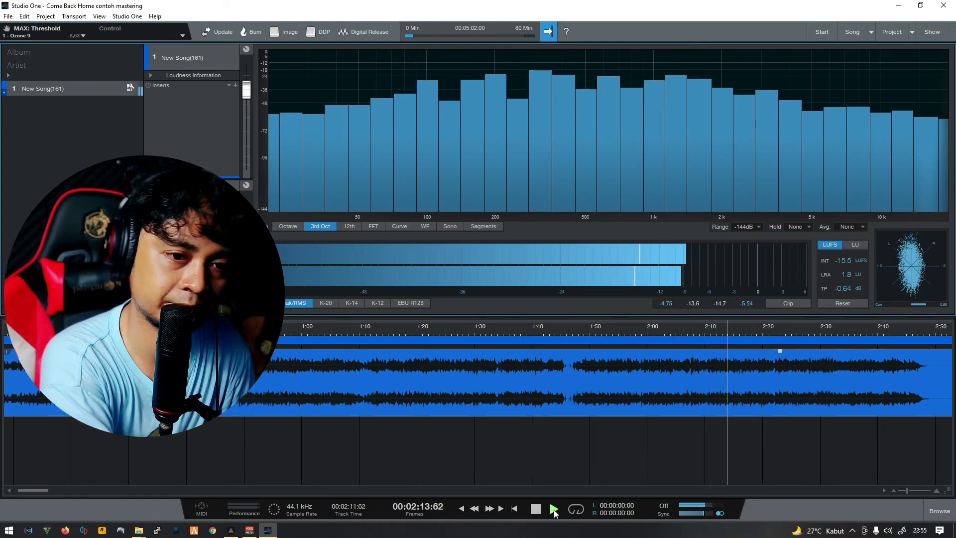
pyautogui.click(554, 509)
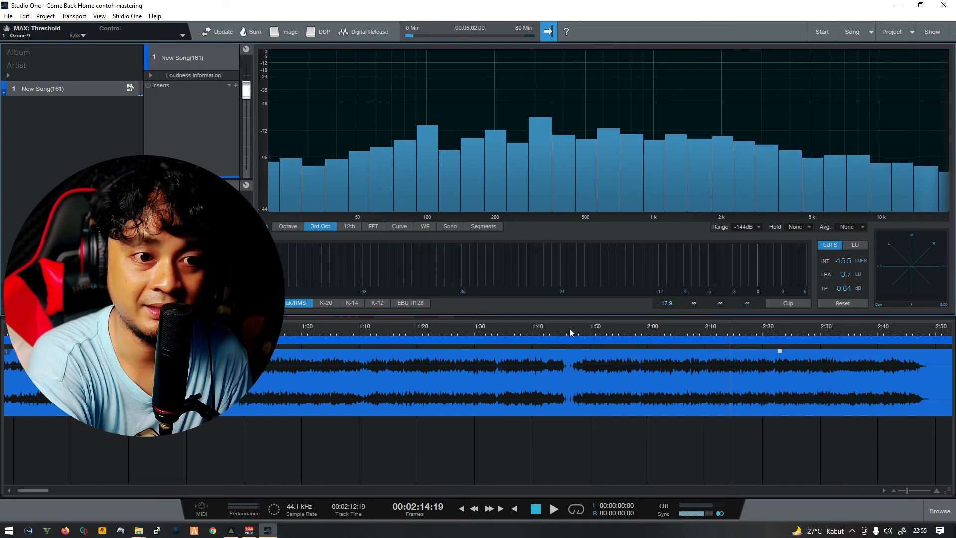
pyautogui.click(570, 327)
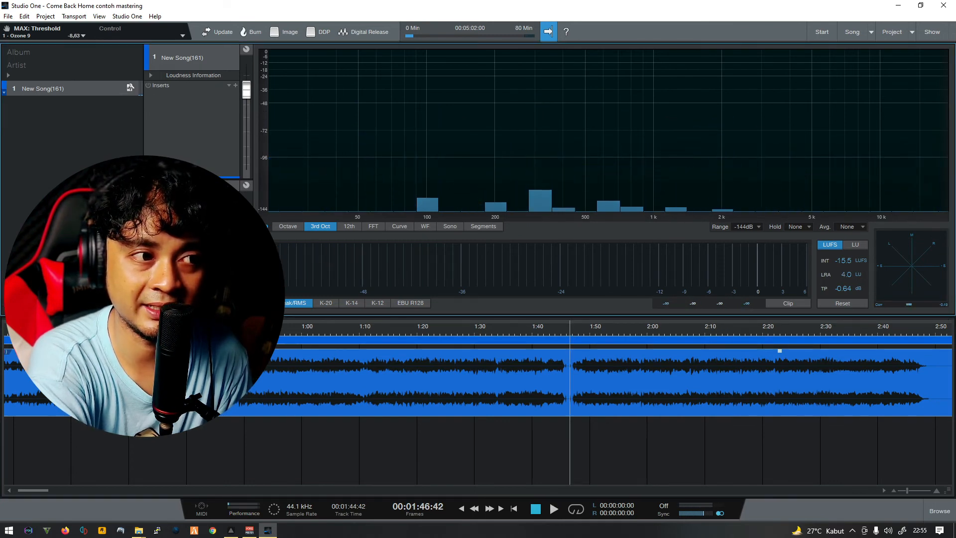
# Replay the track from about 1:46 and open the Ozone 9 plug-in from the master inserts during playback.
pyautogui.click(554, 512)
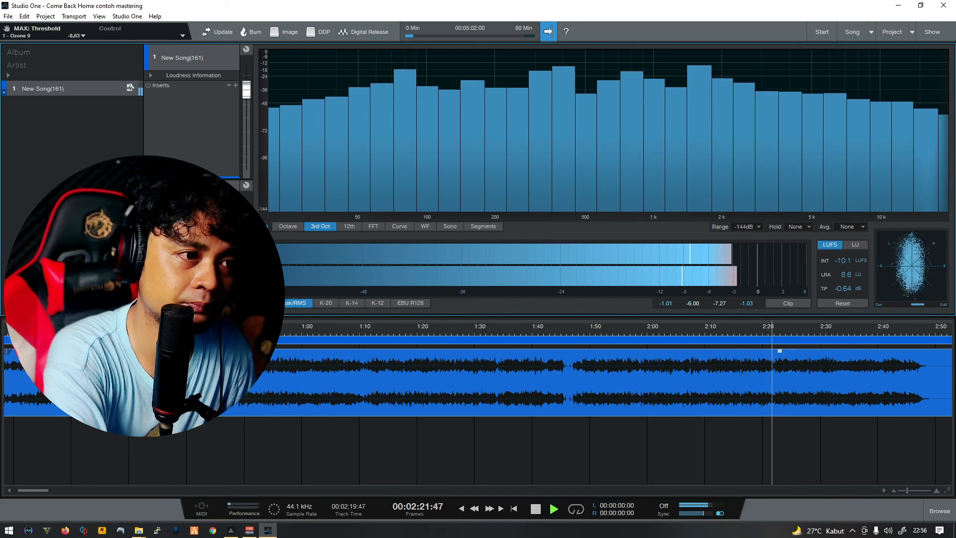
pyautogui.doubleClick(192, 221)
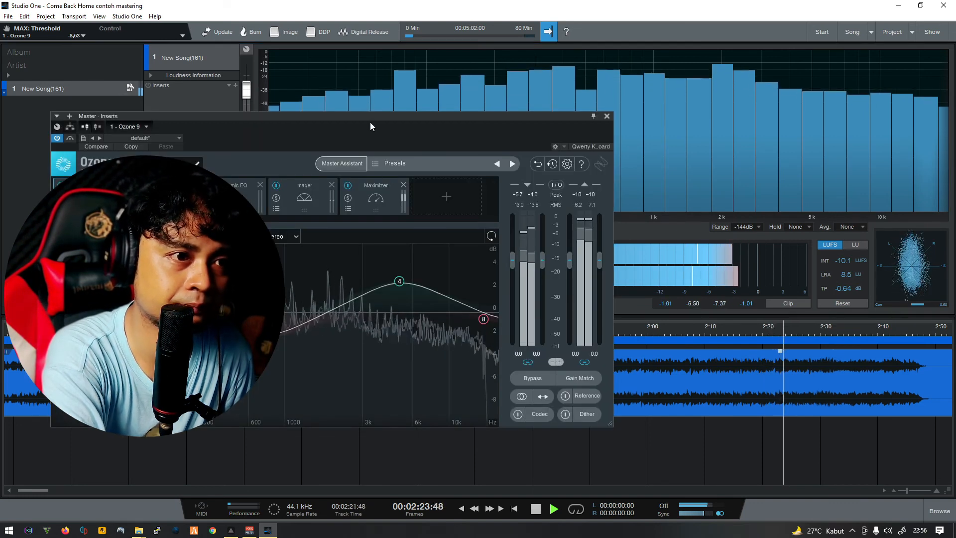
pyautogui.moveTo(369, 121); pyautogui.dragTo(560, 122)
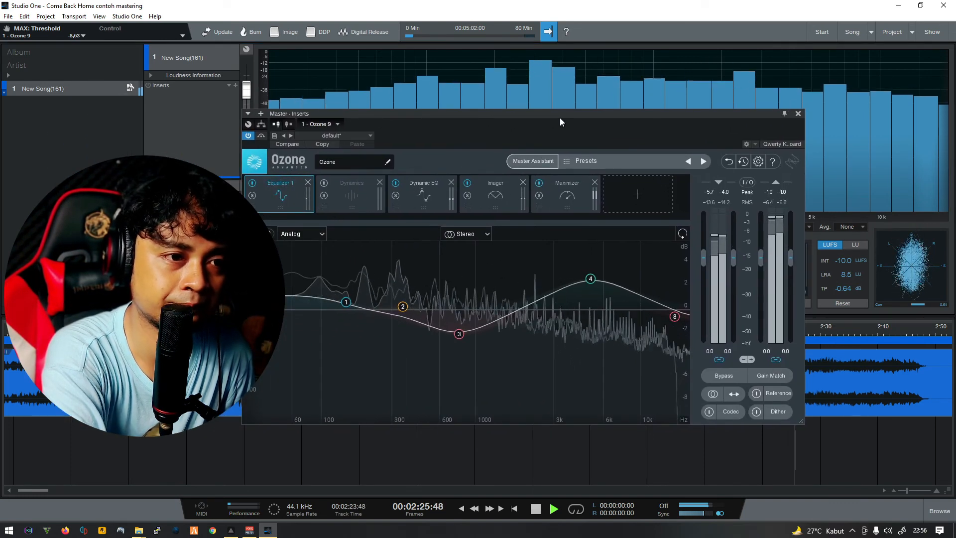